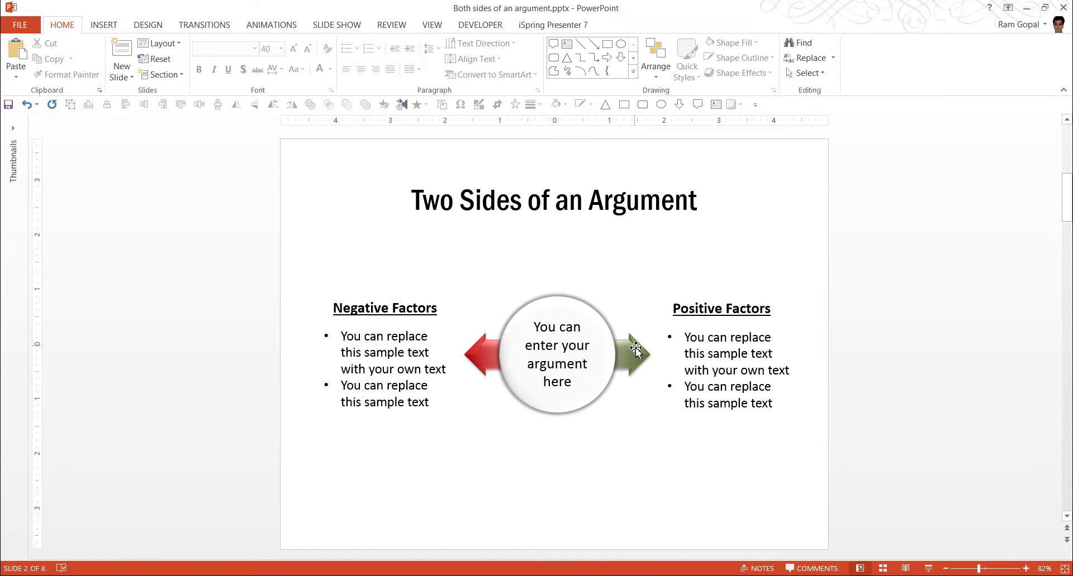
- On slide 3, draw an Oval circle centred below the 'Two Sides of an Argument' title
{"action": "scroll", "coordinate": [635, 351], "scroll_direction": "down", "scroll_amount": 1}
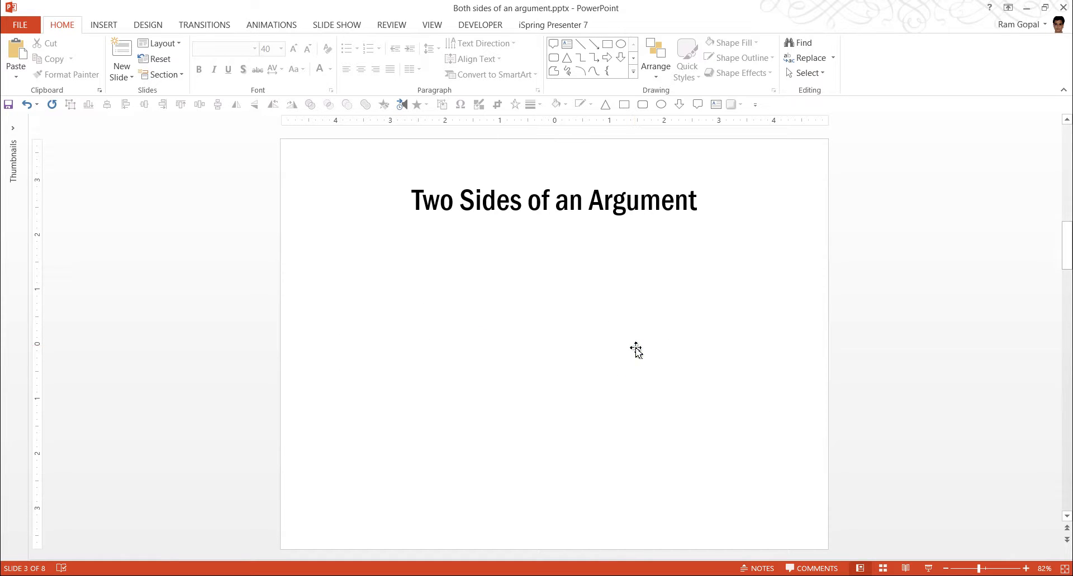
{"action": "left_click", "coordinate": [633, 72]}
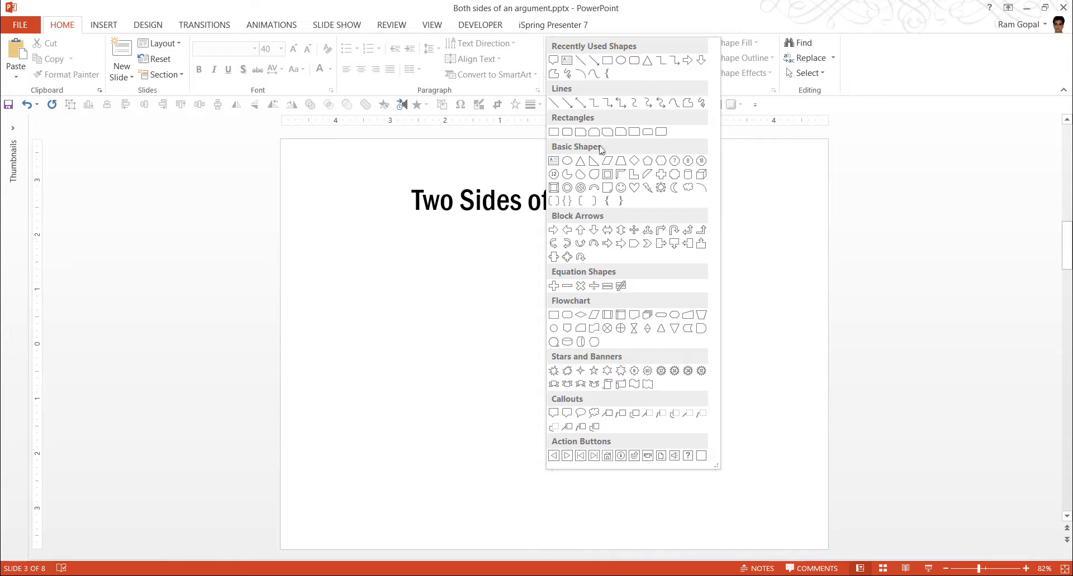
{"action": "left_click", "coordinate": [567, 161]}
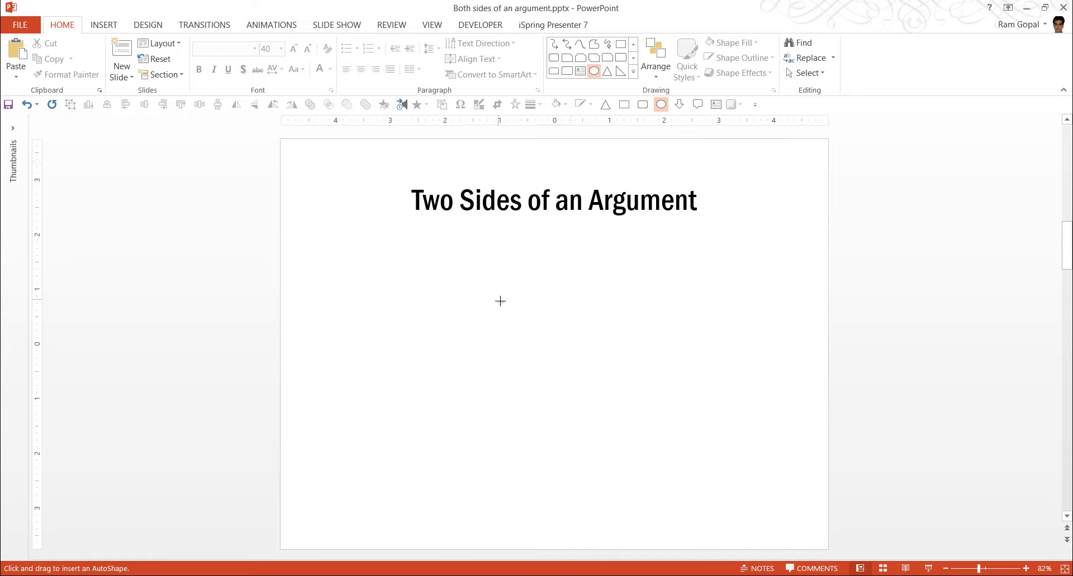
{"action": "left_click_drag", "start_coordinate": [501, 307], "coordinate": [612, 439]}
{"action": "left_click_drag", "start_coordinate": [569, 367], "coordinate": [550, 357]}
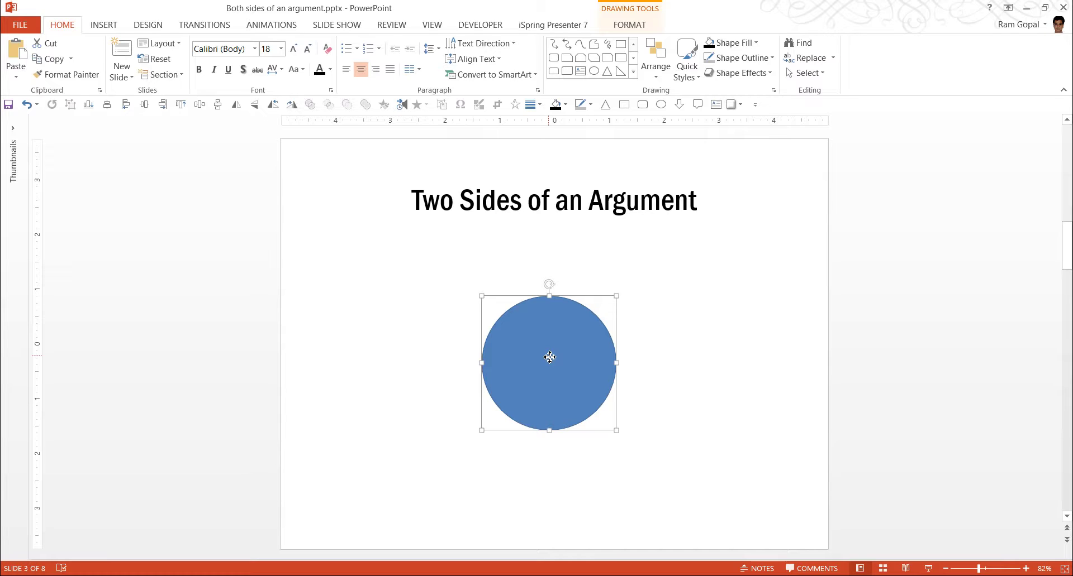
- Type 'You can enter your text about your argument here' into the circle and enlarge it to 20 pt
{"action": "type", "text": "yOU"}
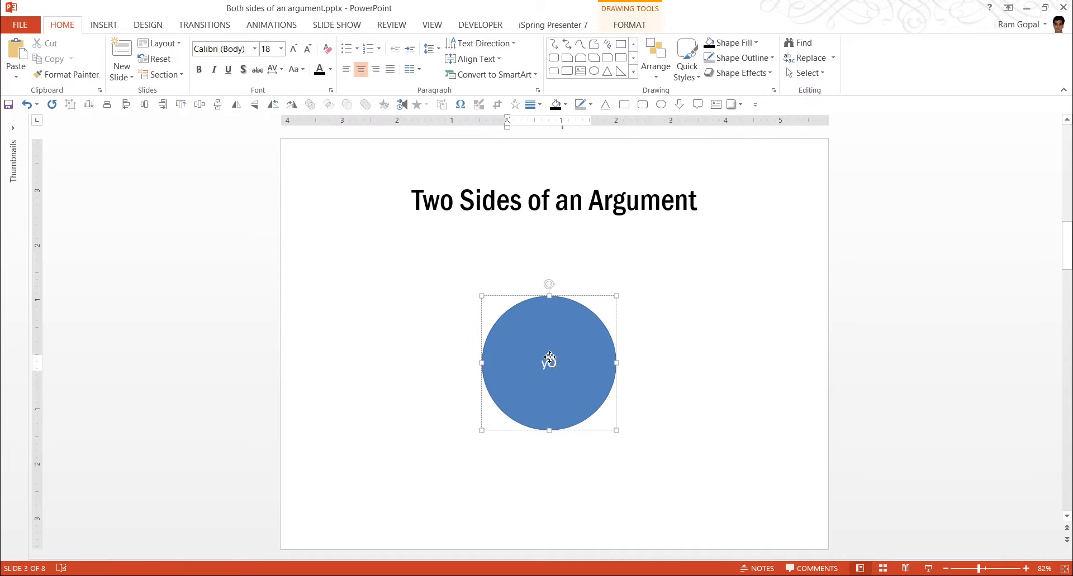
{"action": "key", "text": "BackSpace"}
{"action": "key", "text": "BackSpace"}
{"action": "key", "text": "BackSpace"}
{"action": "type", "text": "You can re"}
{"action": "type", "text": "pl"}
{"action": "key", "text": "BackSpace"}
{"action": "key", "text": "BackSpace"}
{"action": "key", "text": "BackSpace"}
{"action": "key", "text": "BackSpace"}
{"action": "type", "text": "enter your text"}
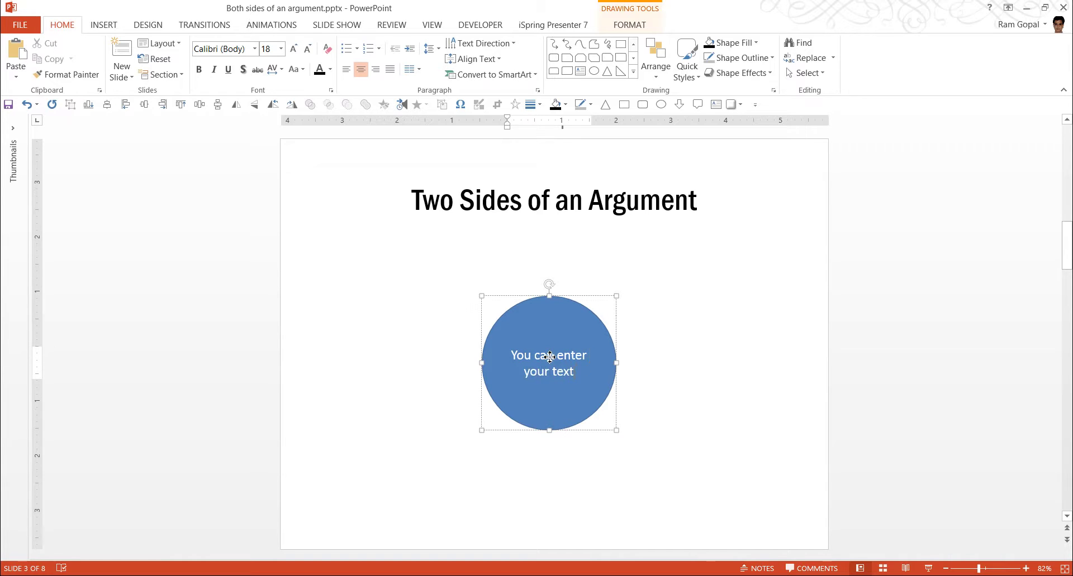
{"action": "type", "text": " about your a"}
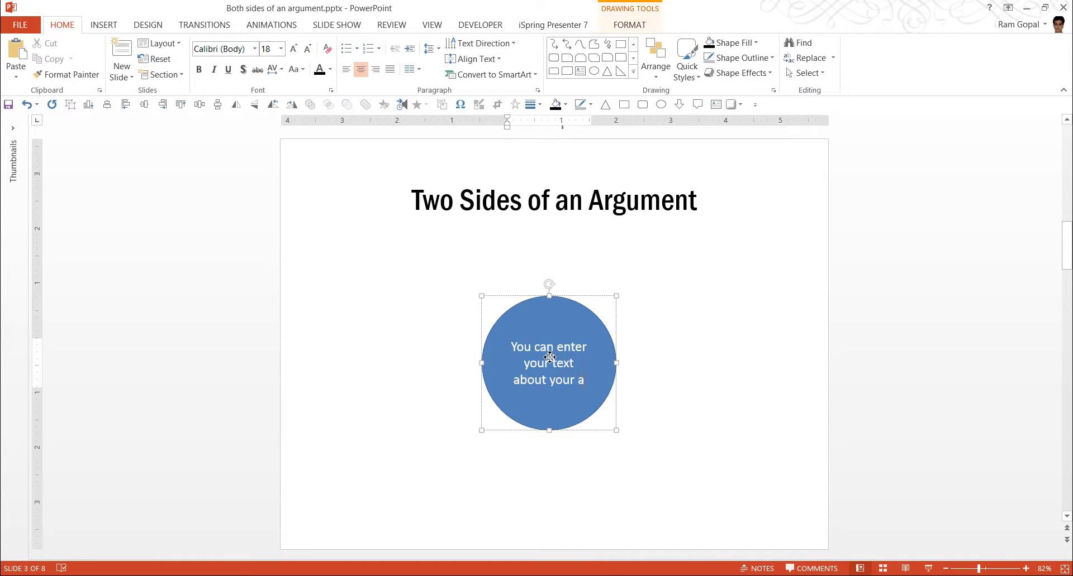
{"action": "type", "text": "rgument here"}
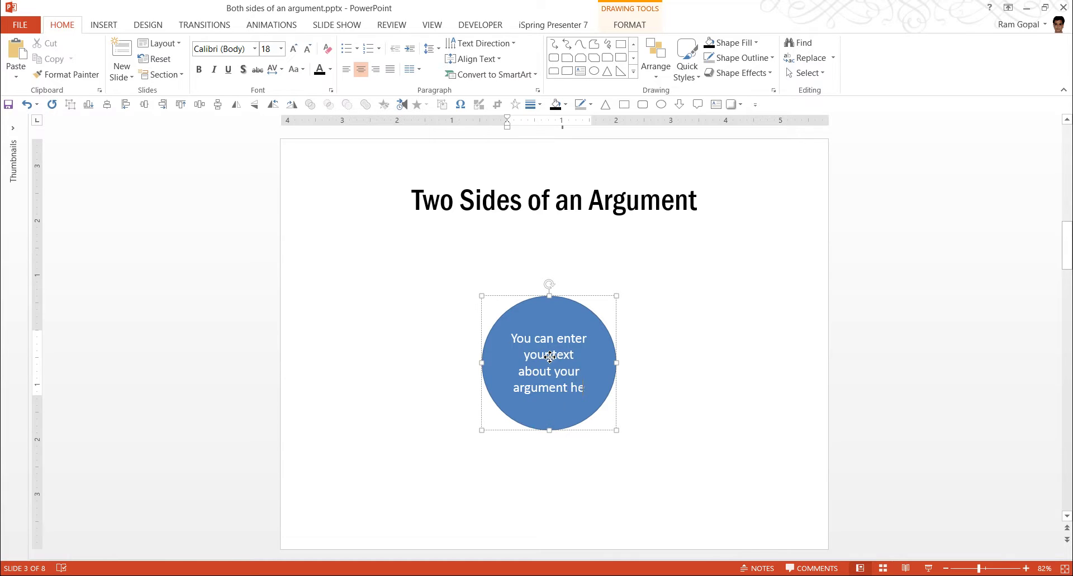
{"action": "left_click", "coordinate": [570, 297]}
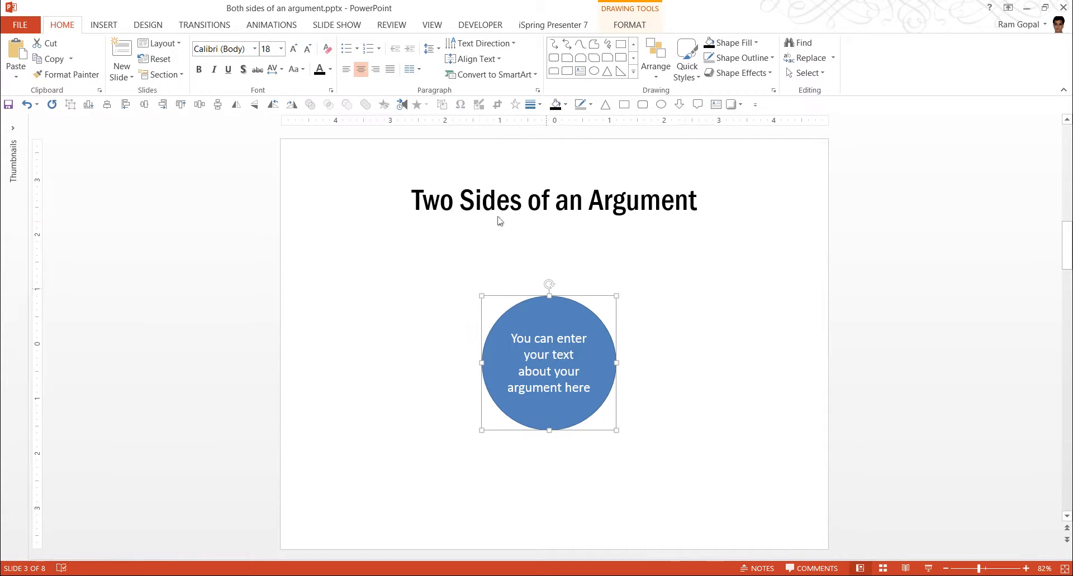
{"action": "left_click", "coordinate": [293, 48]}
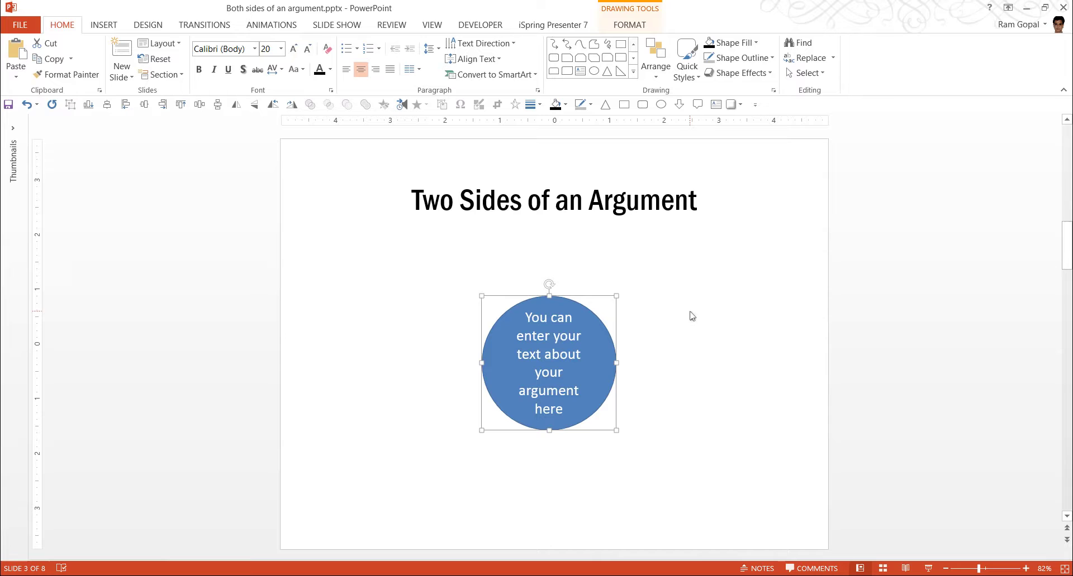
- Give the circle No Fill and the Preset 2 shape effect, with black font colour
{"action": "left_click", "coordinate": [740, 50]}
{"action": "left_click", "coordinate": [727, 175]}
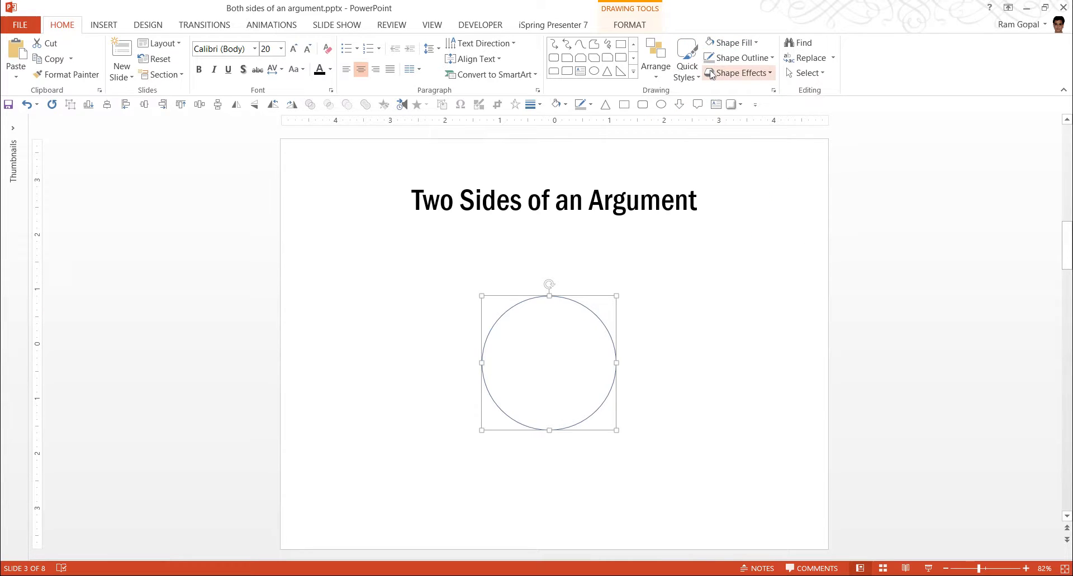
{"action": "left_click", "coordinate": [711, 74]}
{"action": "mouse_move", "coordinate": [737, 99]}
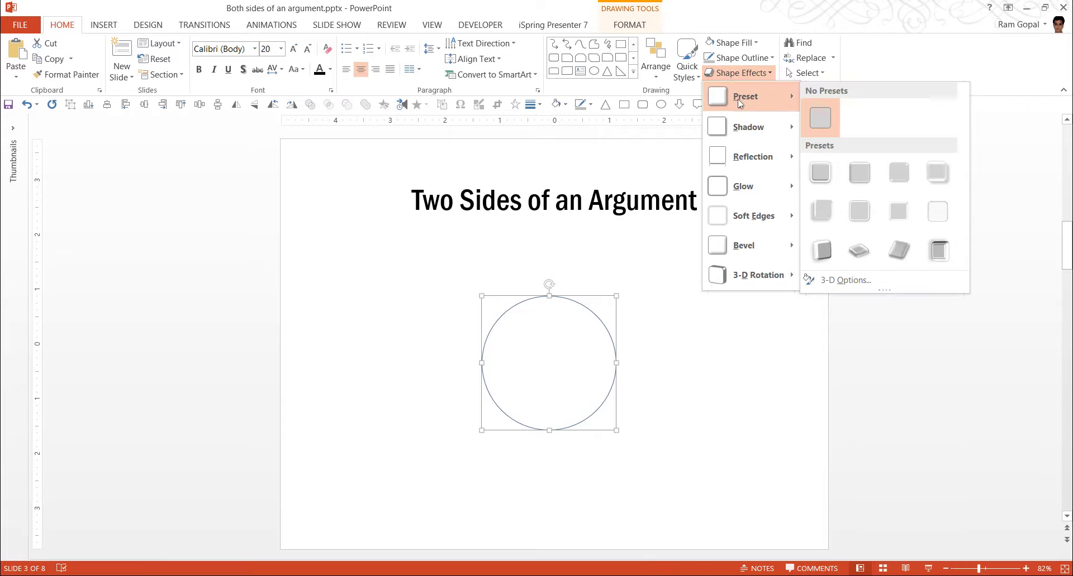
{"action": "left_click", "coordinate": [867, 186]}
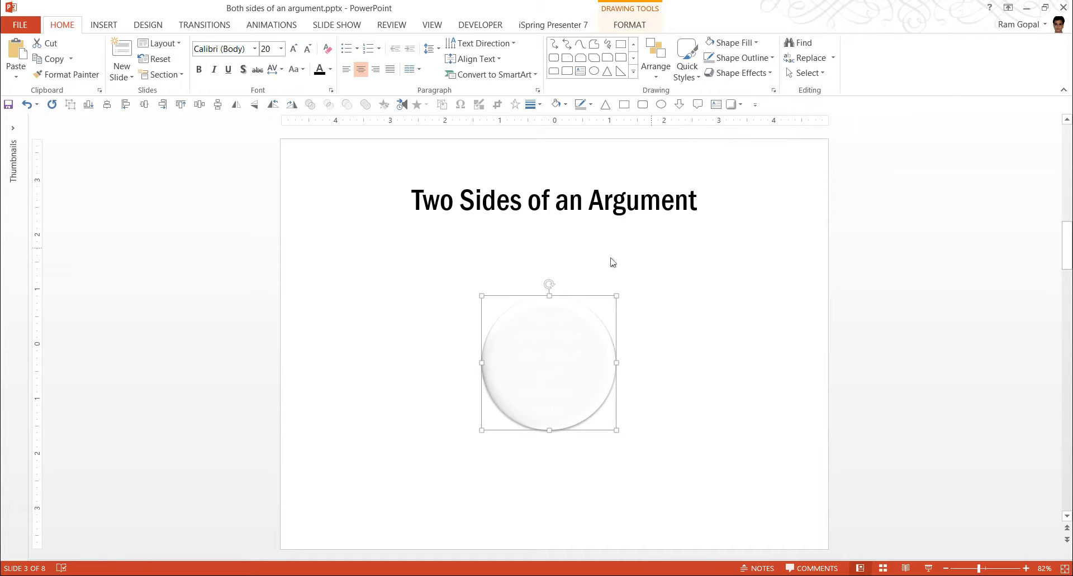
{"action": "left_click", "coordinate": [322, 75]}
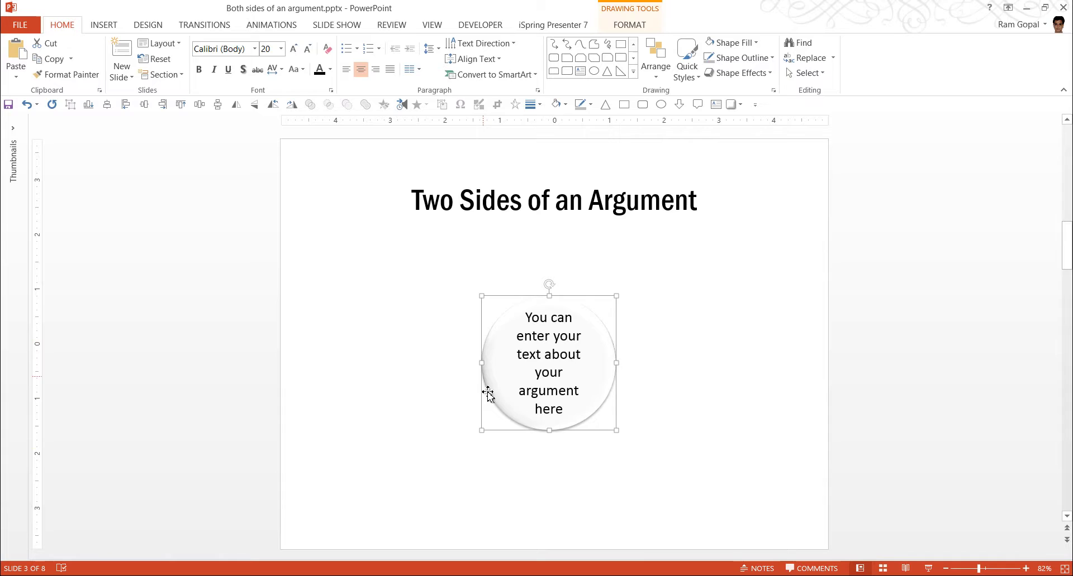
- In Format Shape, apply the Offset Center shadow preset to the circle and set its size to 104%
{"action": "right_click", "coordinate": [610, 367]}
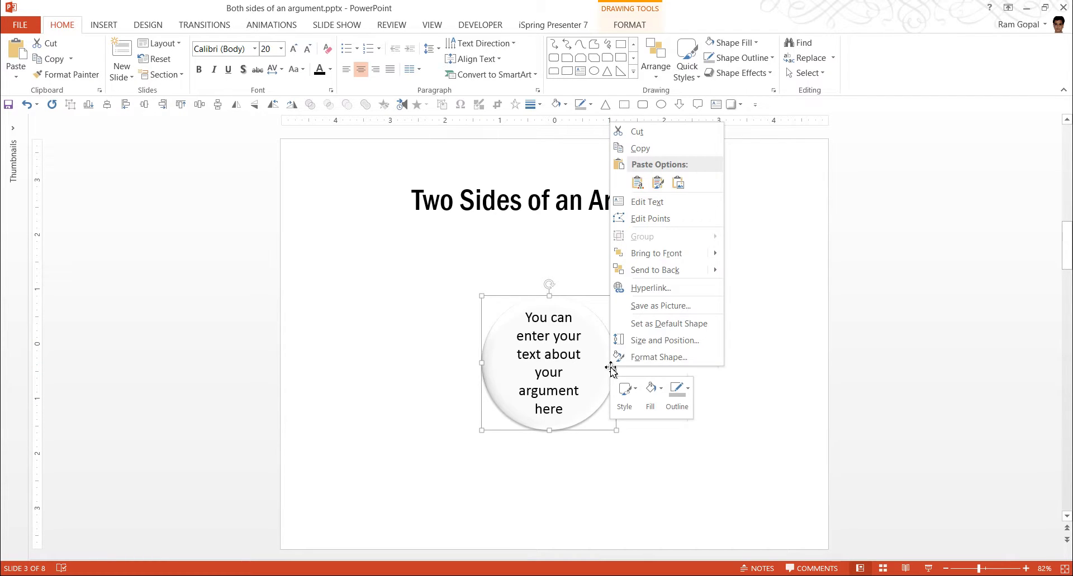
{"action": "left_click", "coordinate": [647, 358]}
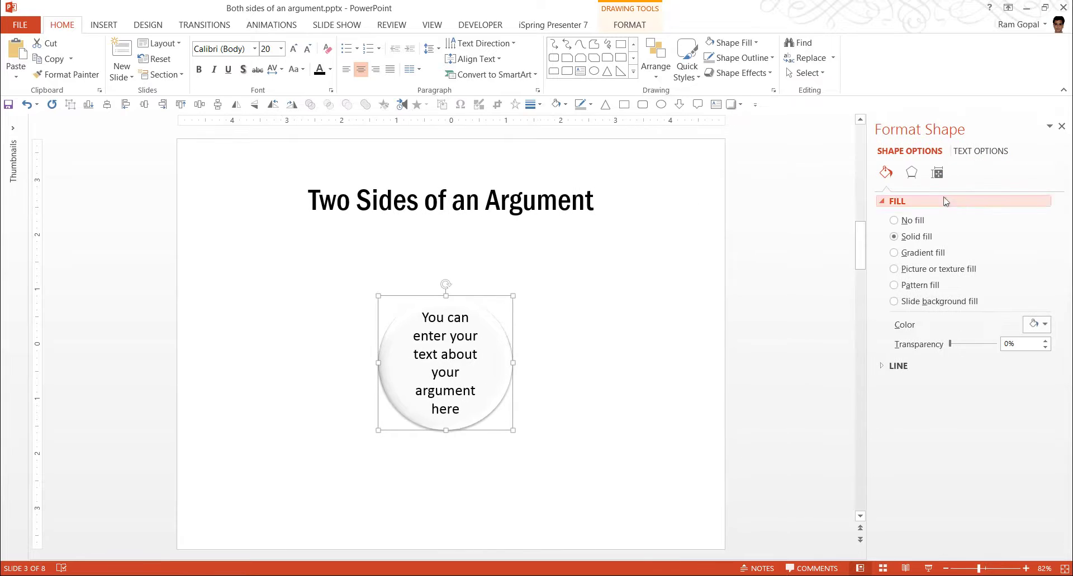
{"action": "left_click", "coordinate": [912, 174]}
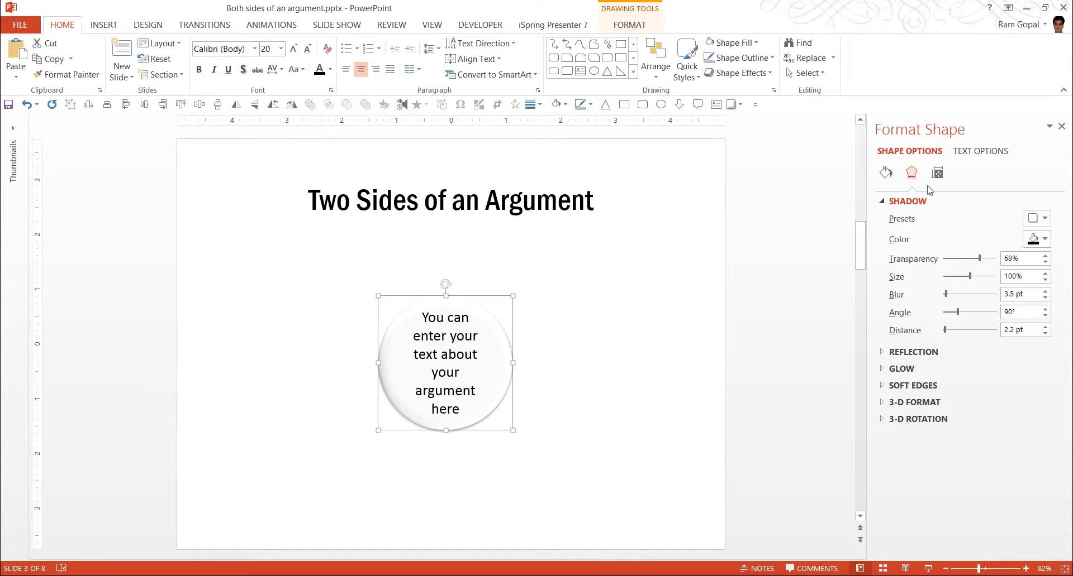
{"action": "left_click", "coordinate": [1040, 221]}
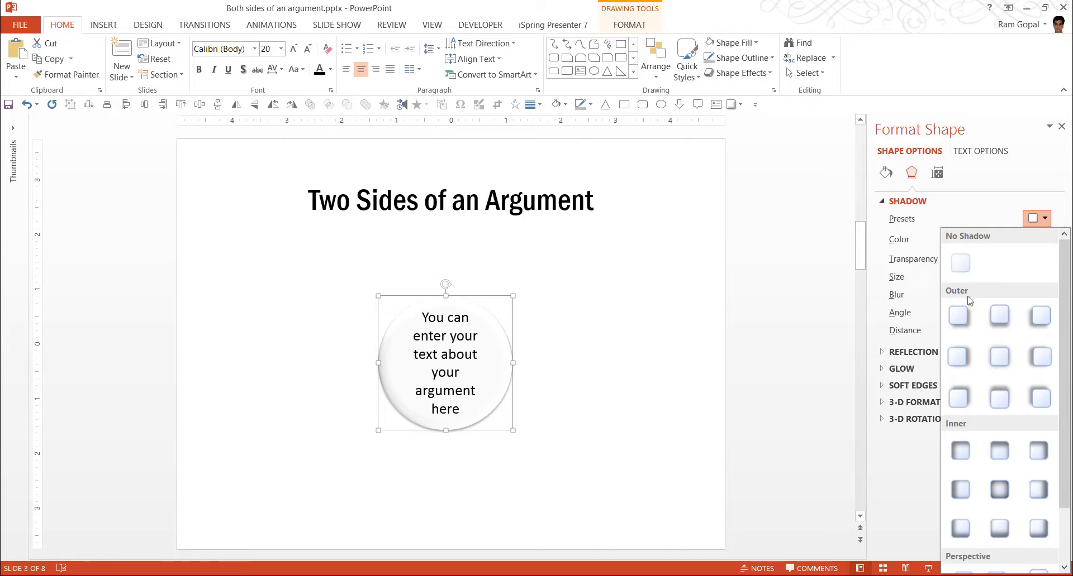
{"action": "left_click", "coordinate": [999, 352]}
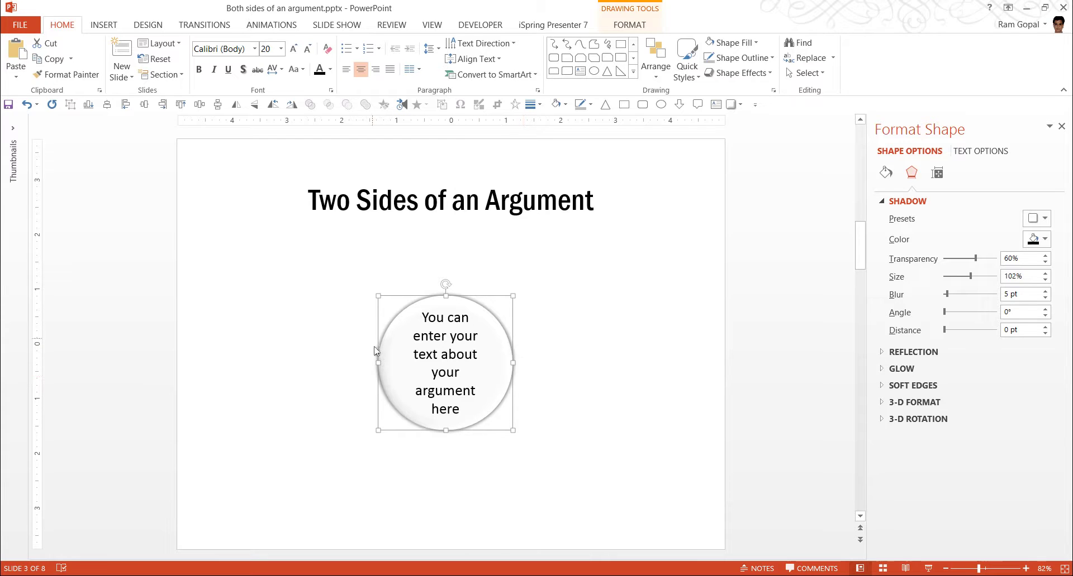
{"action": "left_click", "coordinate": [1045, 274]}
{"action": "left_click", "coordinate": [1045, 273]}
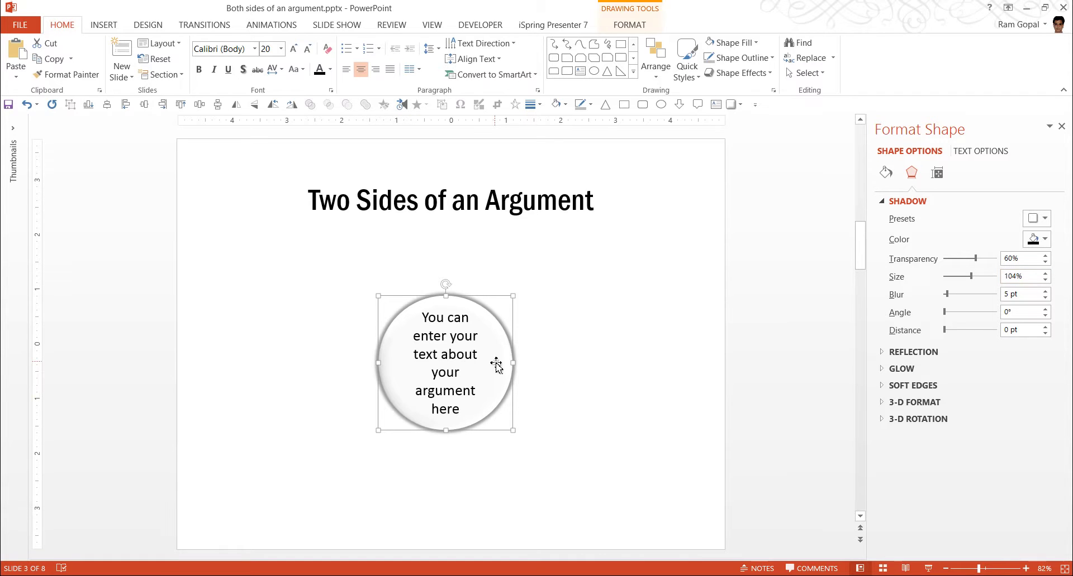
- Fill the selected circle with the light beige theme colour
{"action": "left_click", "coordinate": [552, 415]}
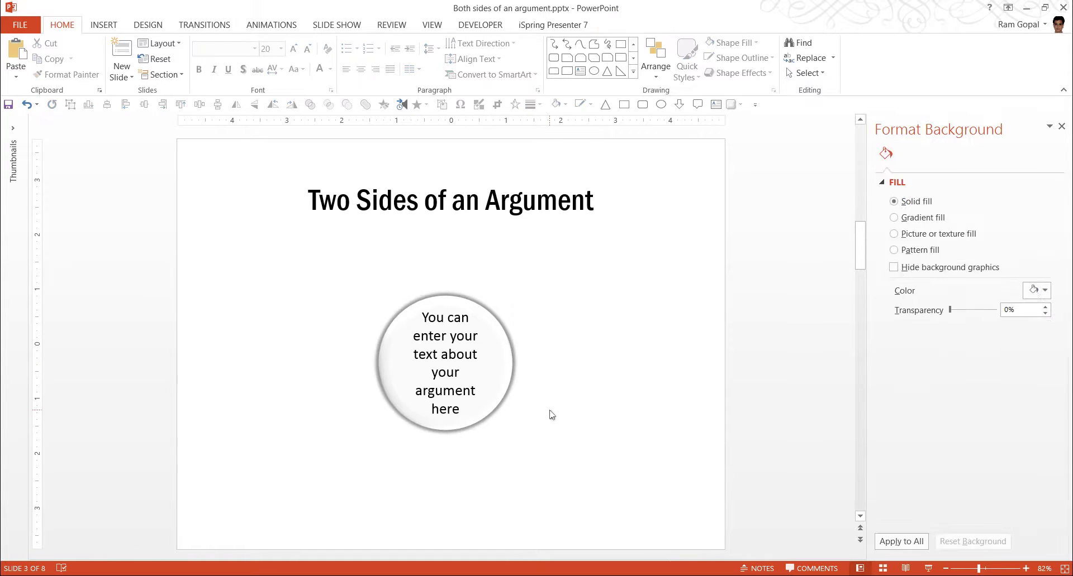
{"action": "left_click", "coordinate": [499, 390]}
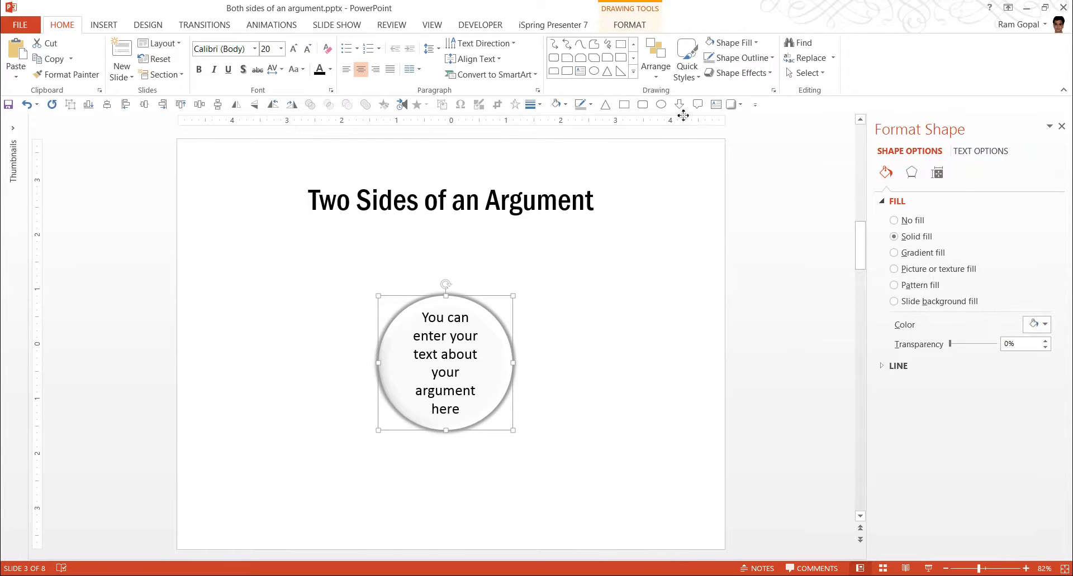
{"action": "left_click", "coordinate": [737, 45]}
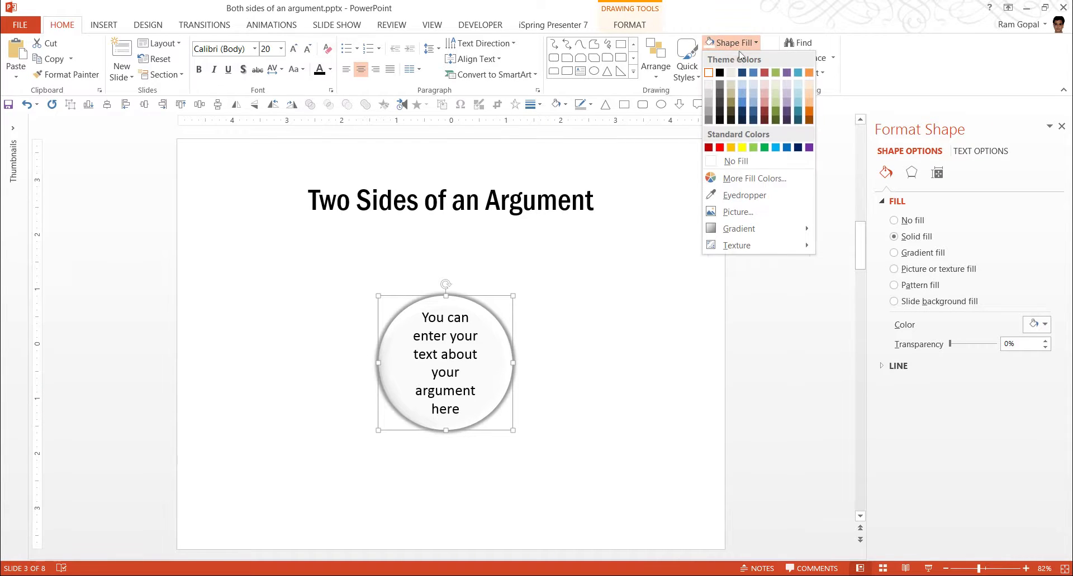
{"action": "left_click", "coordinate": [730, 85]}
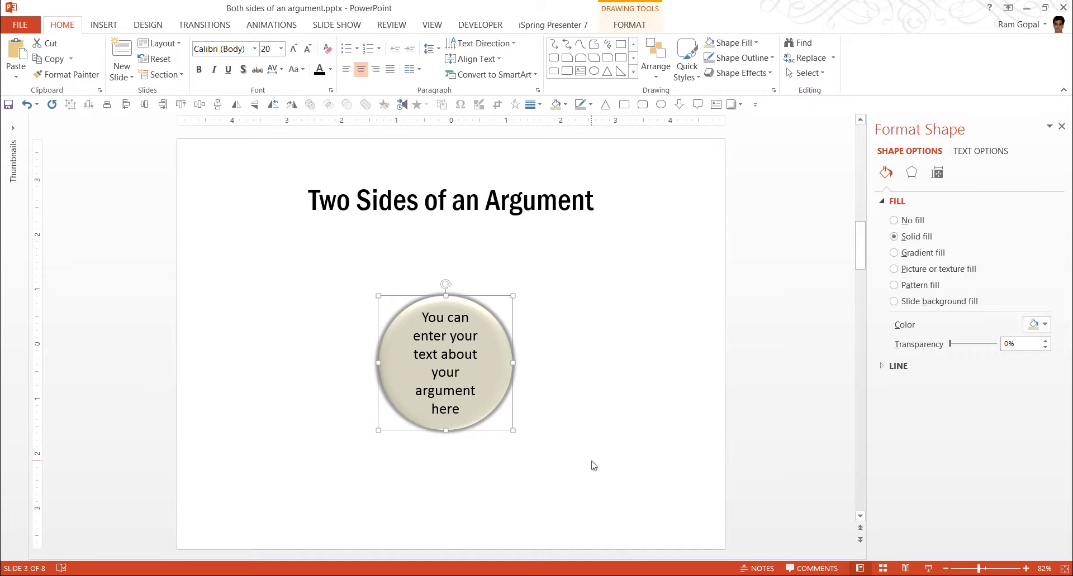
- Draw a Left-Right Arrow over the circle and centre it across the circle's middle
{"action": "left_click", "coordinate": [633, 71]}
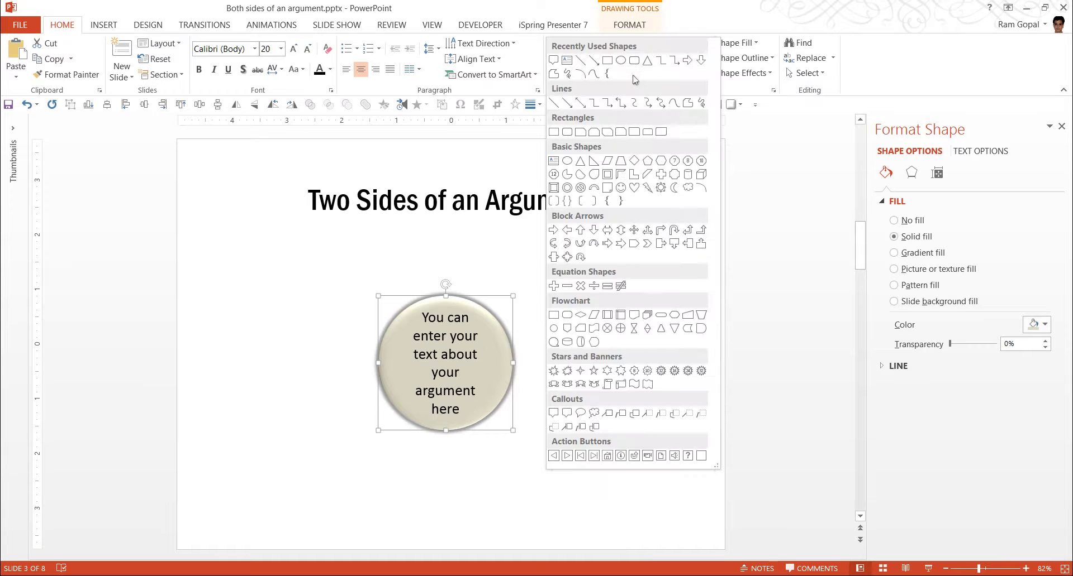
{"action": "left_click", "coordinate": [607, 230]}
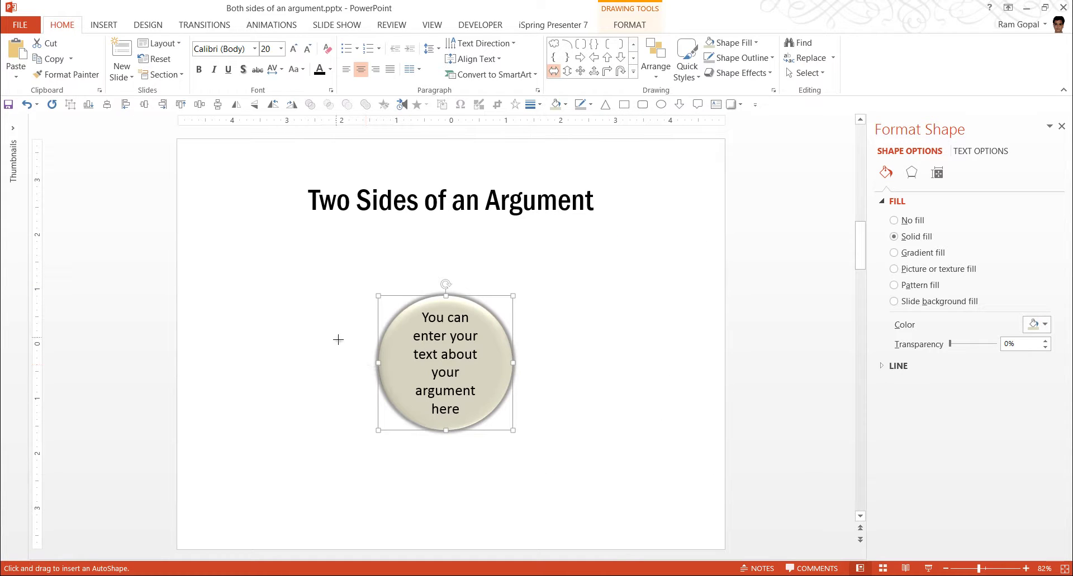
{"action": "left_click_drag", "start_coordinate": [338, 339], "coordinate": [573, 410]}
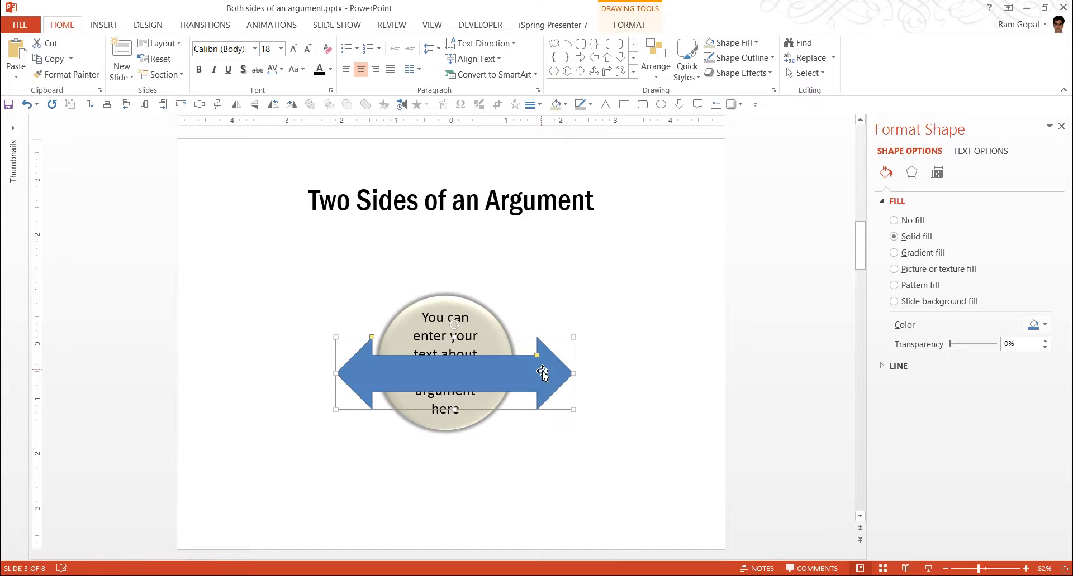
{"action": "left_click_drag", "start_coordinate": [544, 372], "coordinate": [528, 337]}
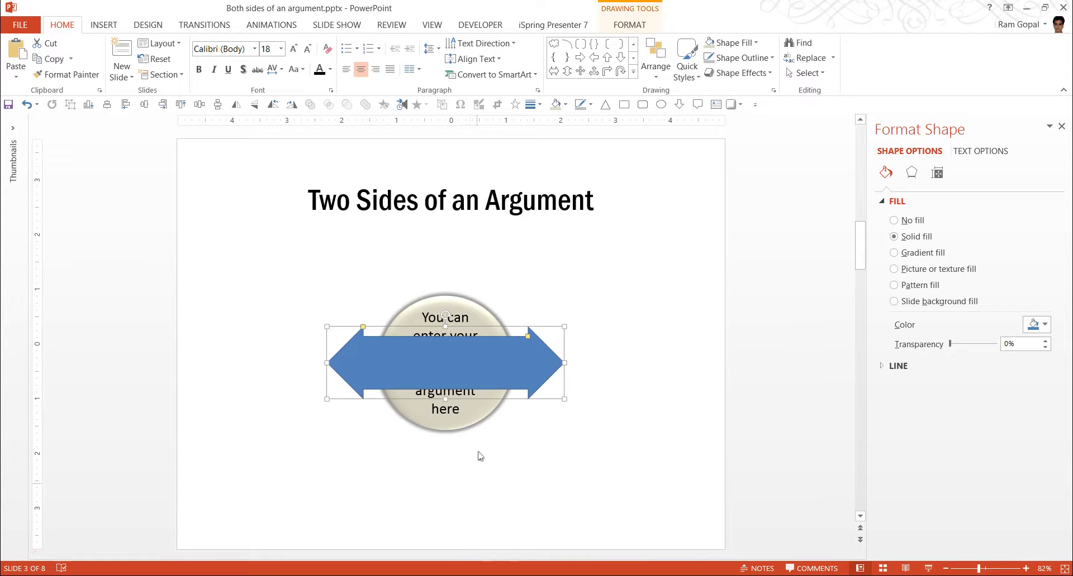
- Give the arrow a gradient fill using the red preset gradient
{"action": "right_click", "coordinate": [487, 380]}
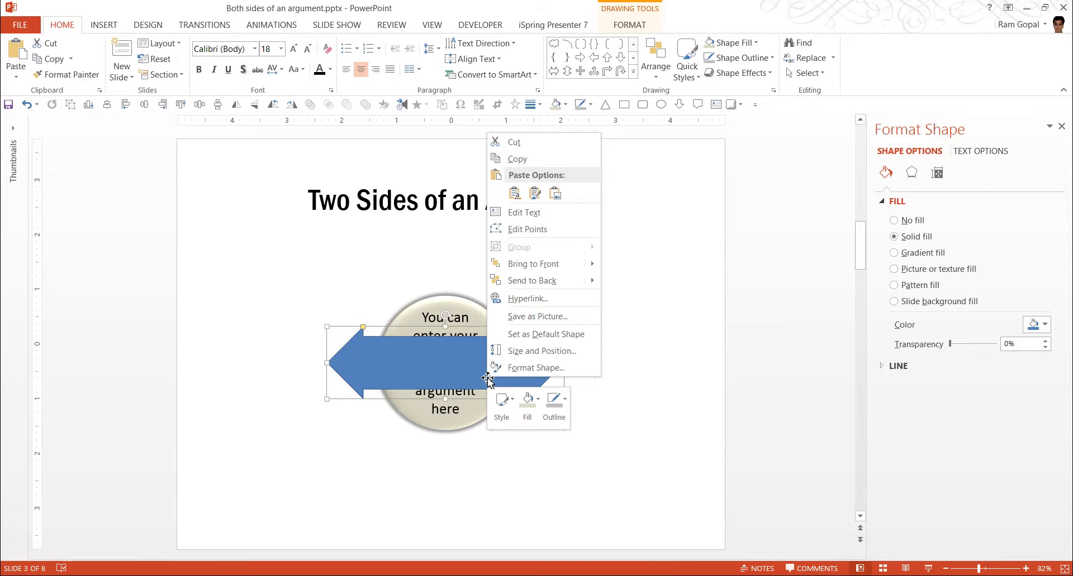
{"action": "left_click", "coordinate": [567, 371]}
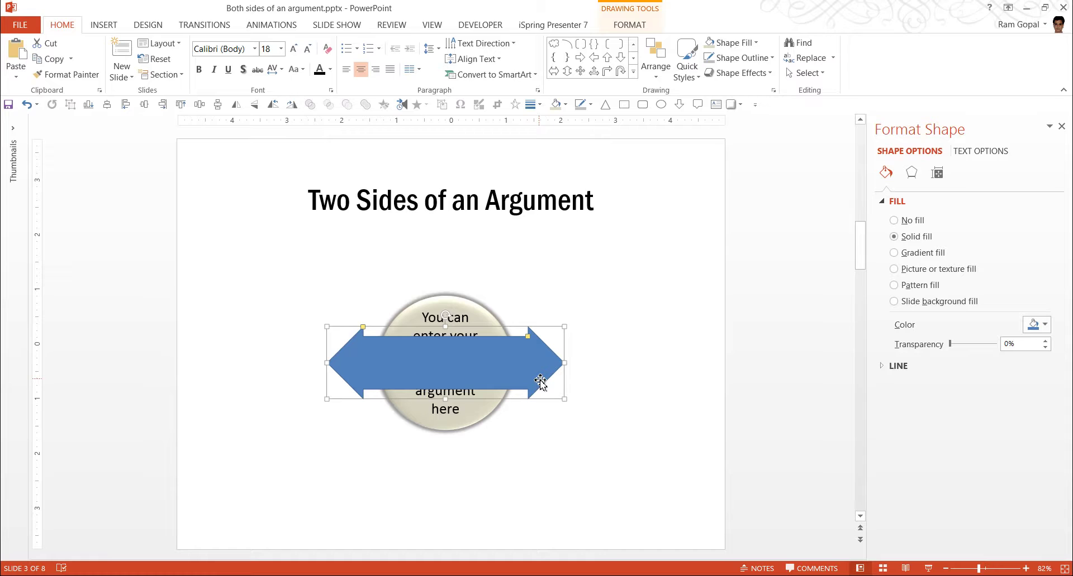
{"action": "left_click", "coordinate": [934, 257]}
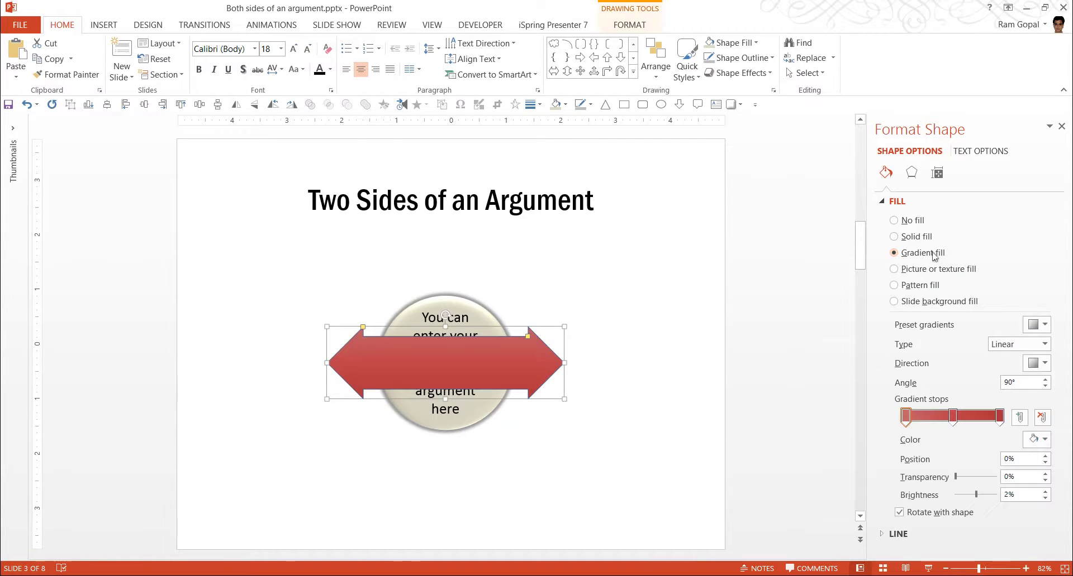
{"action": "left_click", "coordinate": [1038, 325]}
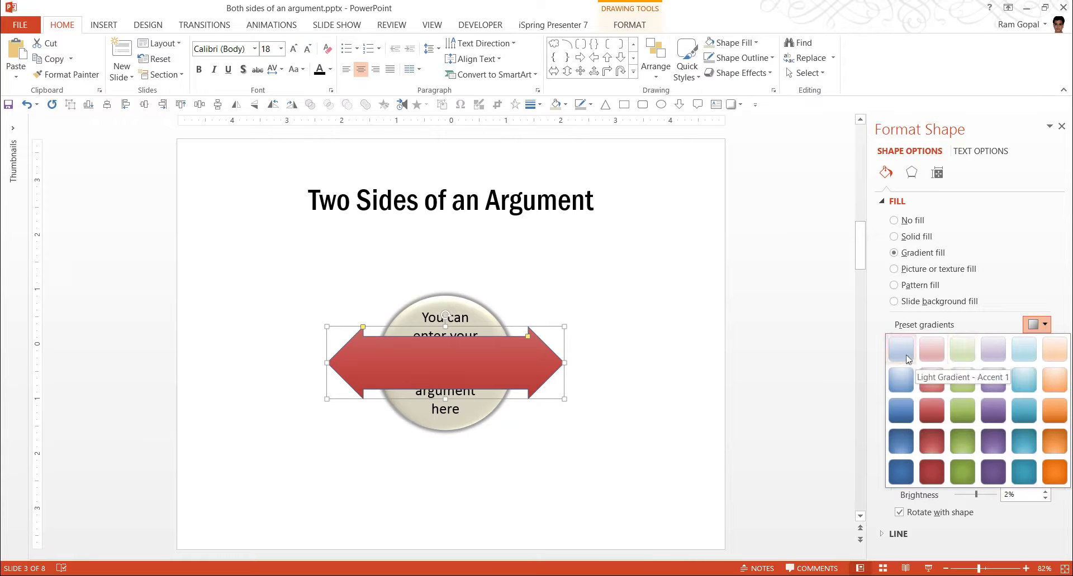
{"action": "left_click", "coordinate": [901, 350]}
{"action": "left_click", "coordinate": [1038, 325]}
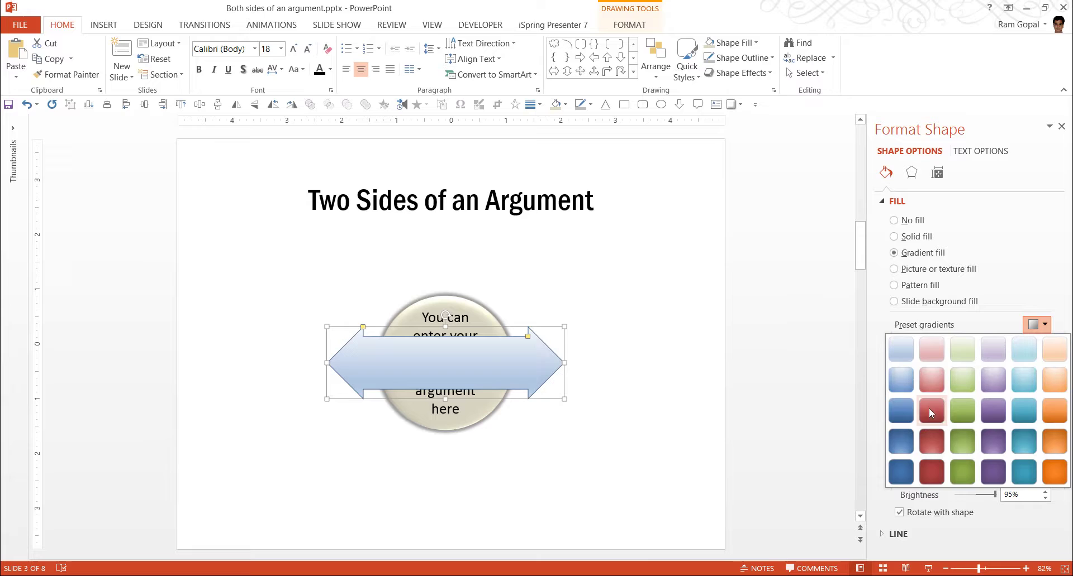
{"action": "left_click", "coordinate": [931, 412]}
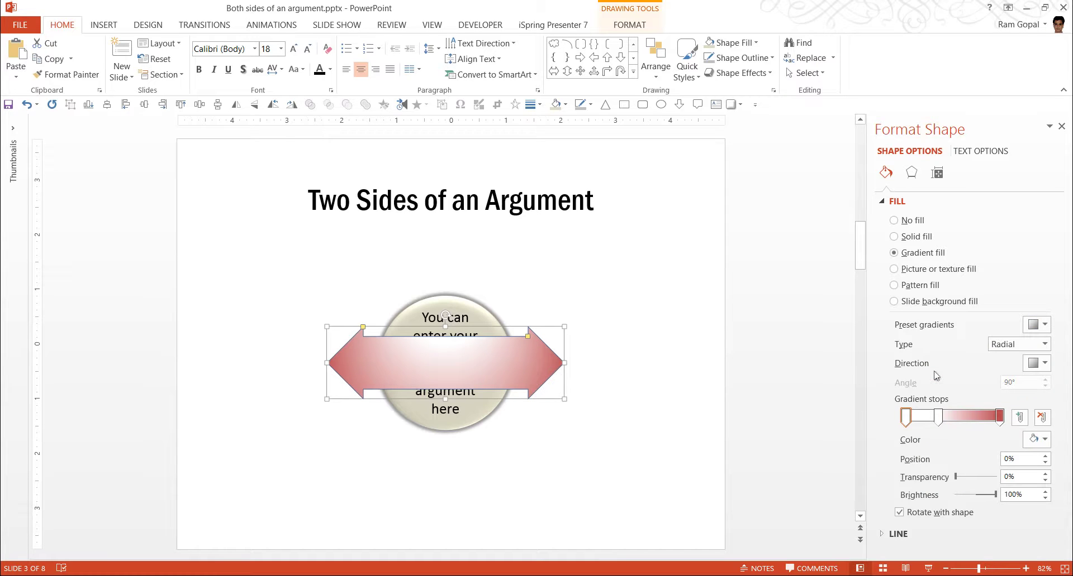
- Make the arrow's gradient linear, running left to right at 0°, with the middle stop at 50%
{"action": "left_click", "coordinate": [1010, 347]}
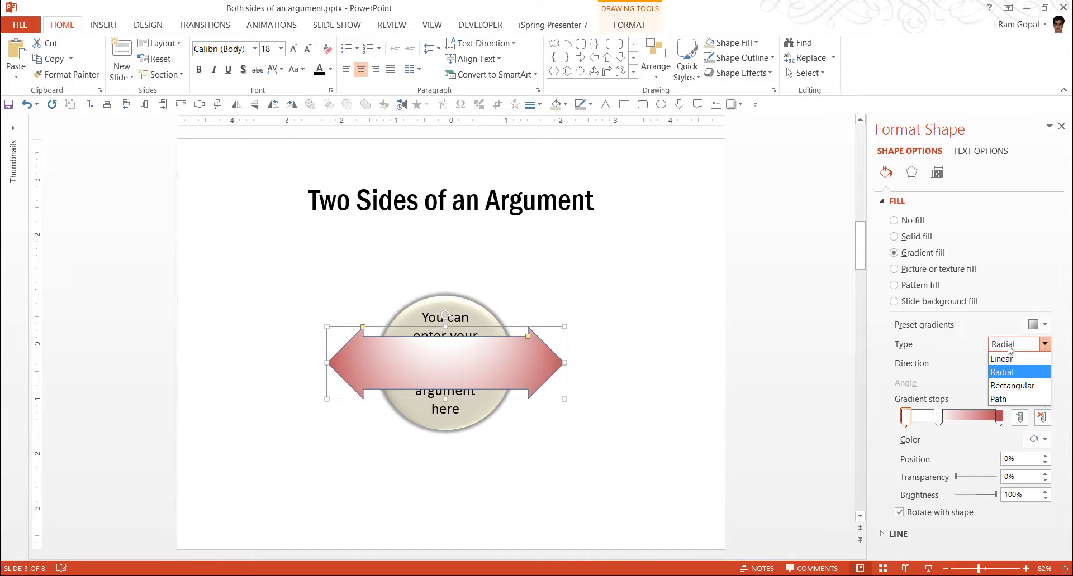
{"action": "key", "text": "Up"}
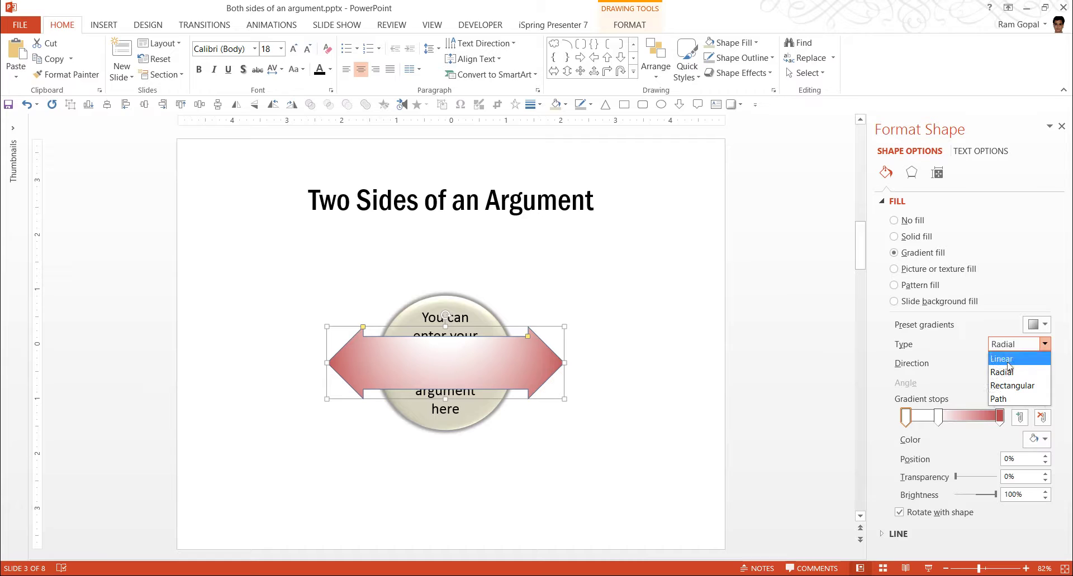
{"action": "left_click", "coordinate": [1008, 360]}
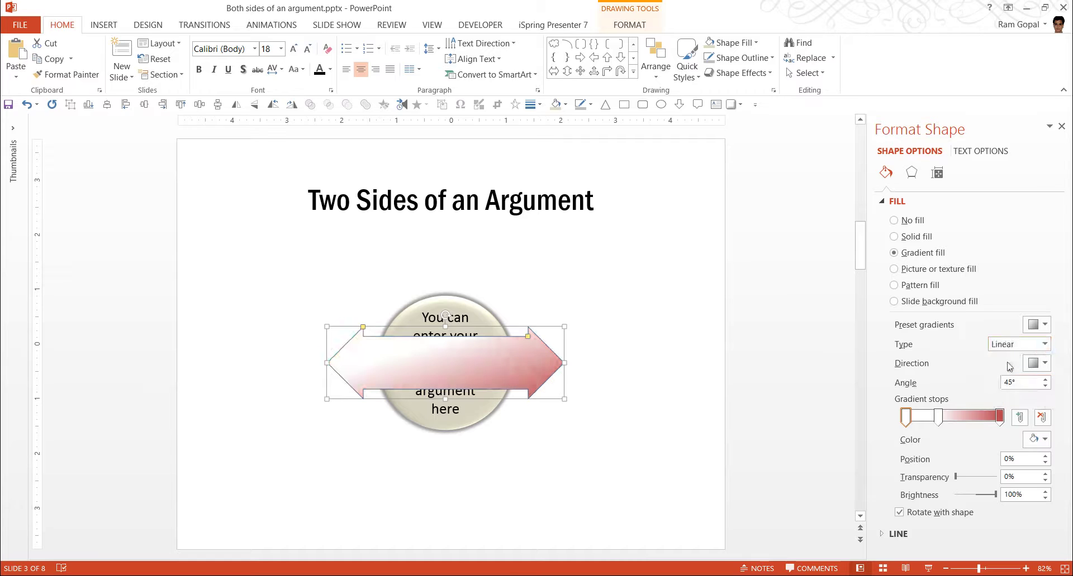
{"action": "left_click", "coordinate": [1038, 363]}
{"action": "left_click", "coordinate": [1030, 390]}
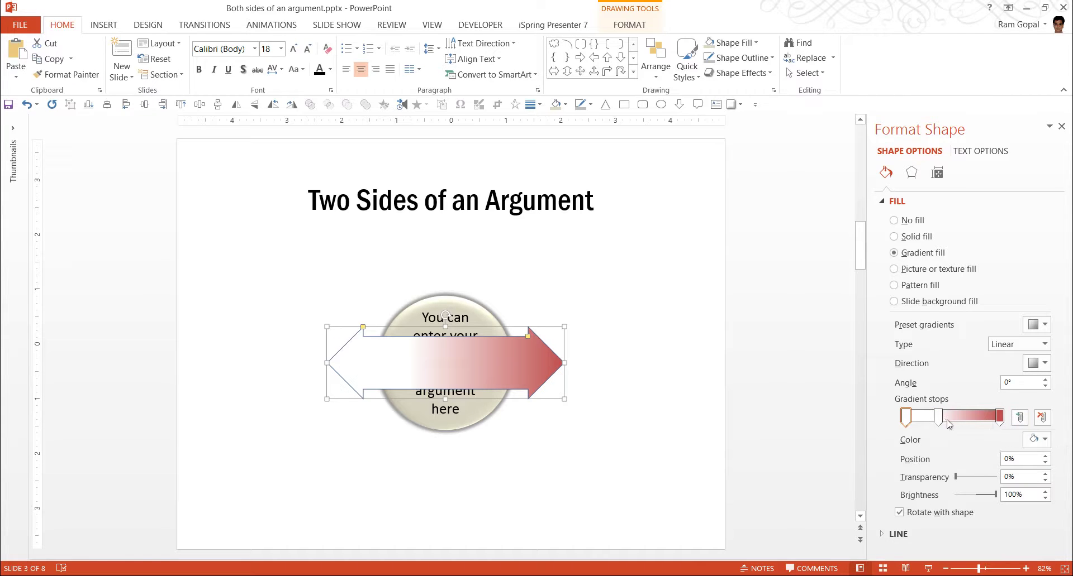
{"action": "left_click", "coordinate": [939, 418]}
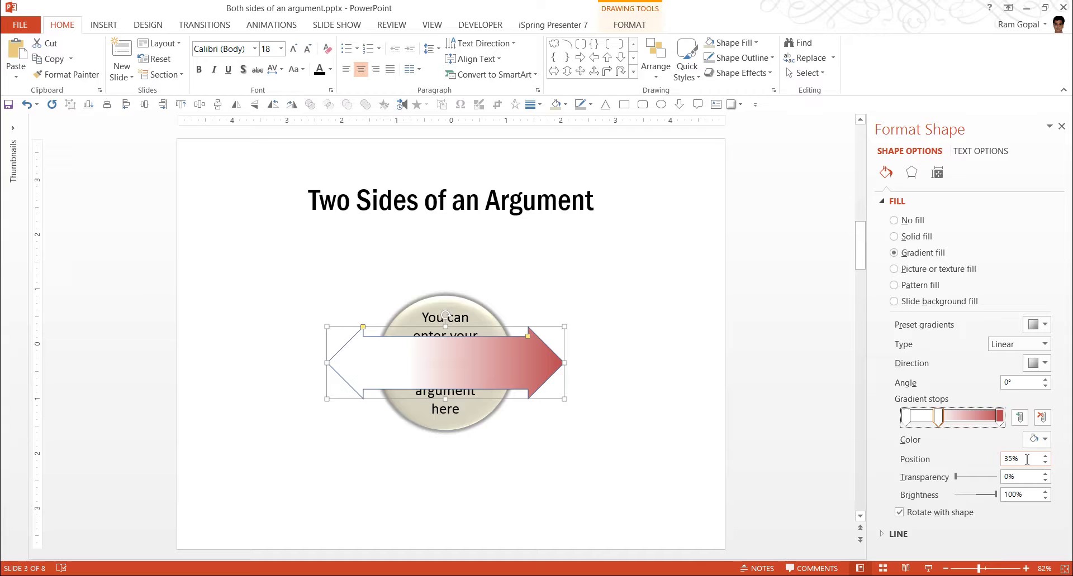
{"action": "left_click_drag", "start_coordinate": [1026, 459], "coordinate": [989, 457]}
{"action": "type", "text": "50"}
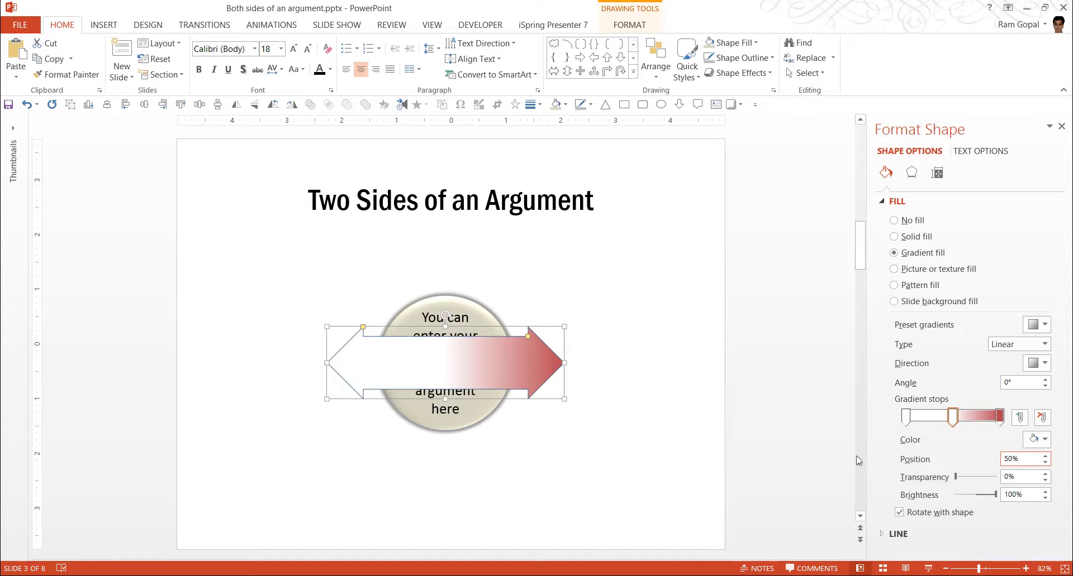
- Colour the arrow's first gradient stop dark red and its right-hand stop dark olive green
{"action": "left_click", "coordinate": [905, 418]}
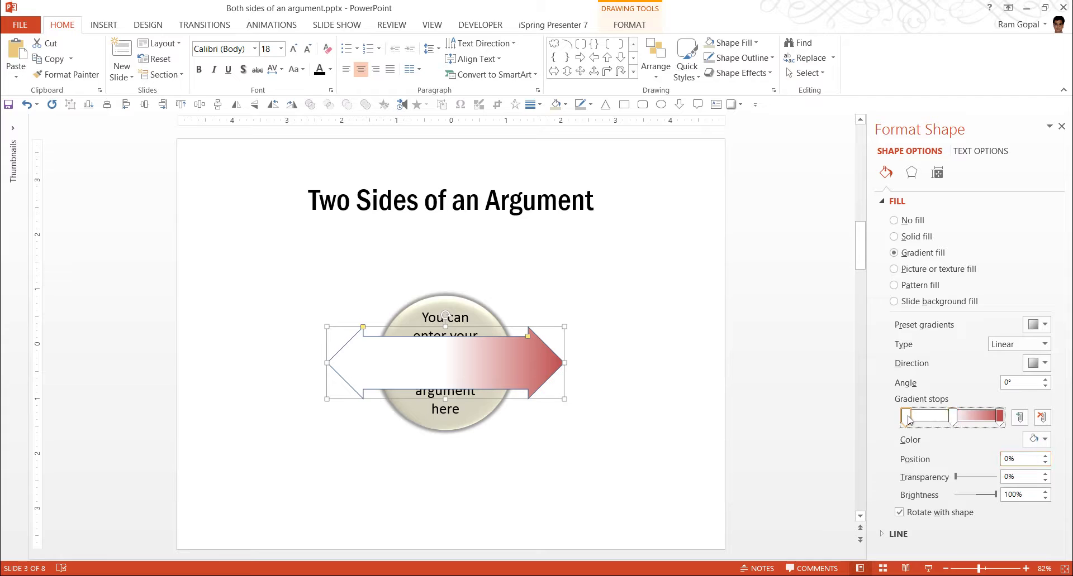
{"action": "left_click", "coordinate": [1043, 446]}
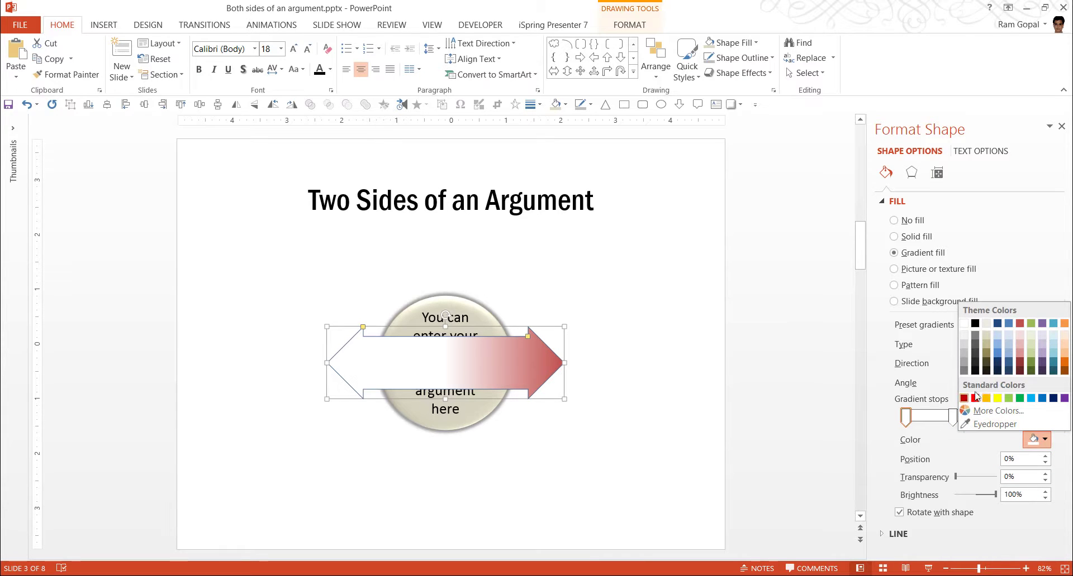
{"action": "left_click", "coordinate": [1019, 371]}
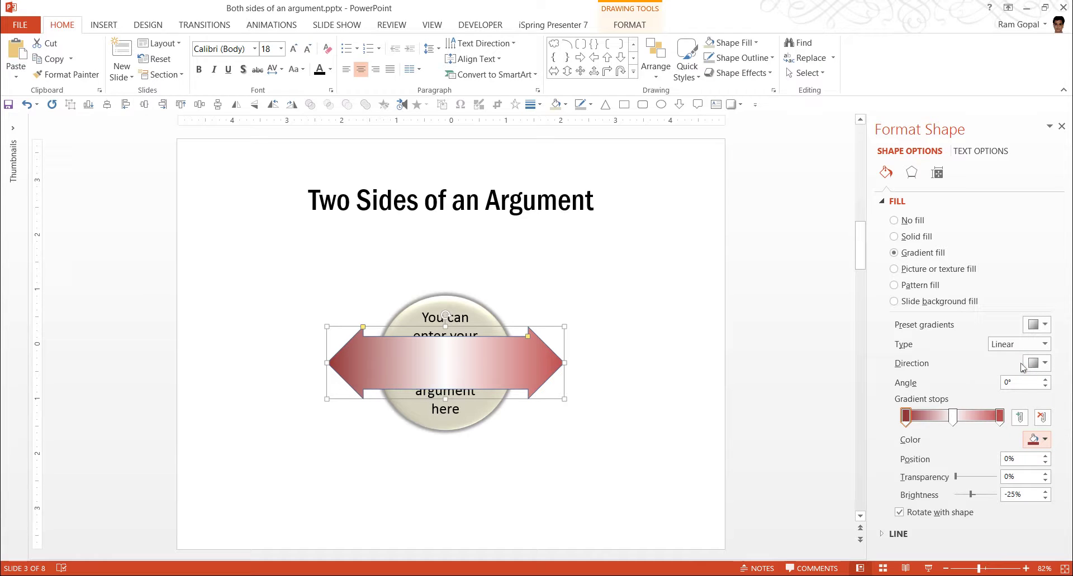
{"action": "left_click", "coordinate": [998, 418]}
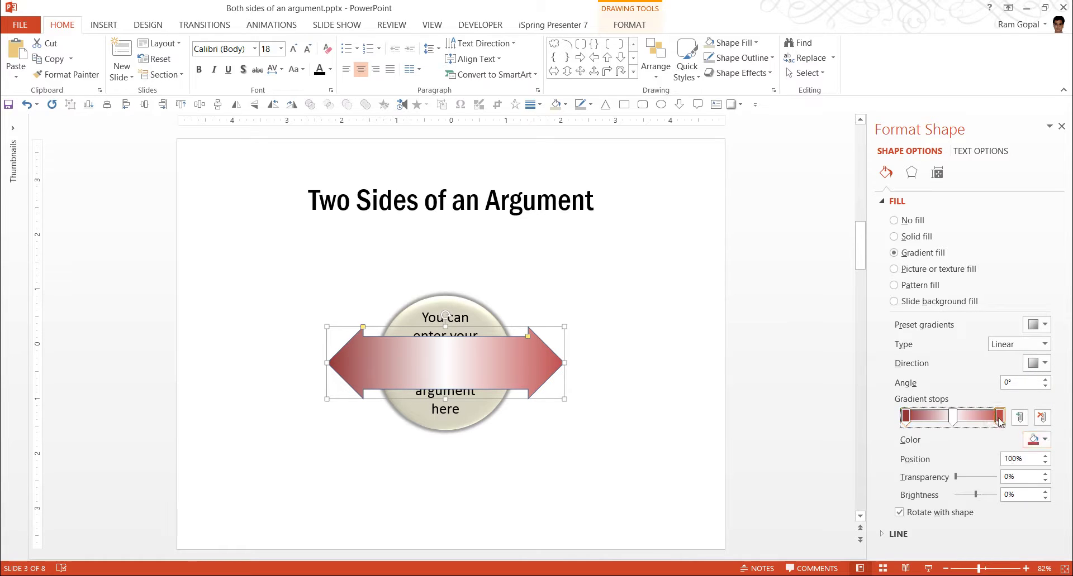
{"action": "left_click", "coordinate": [1048, 442]}
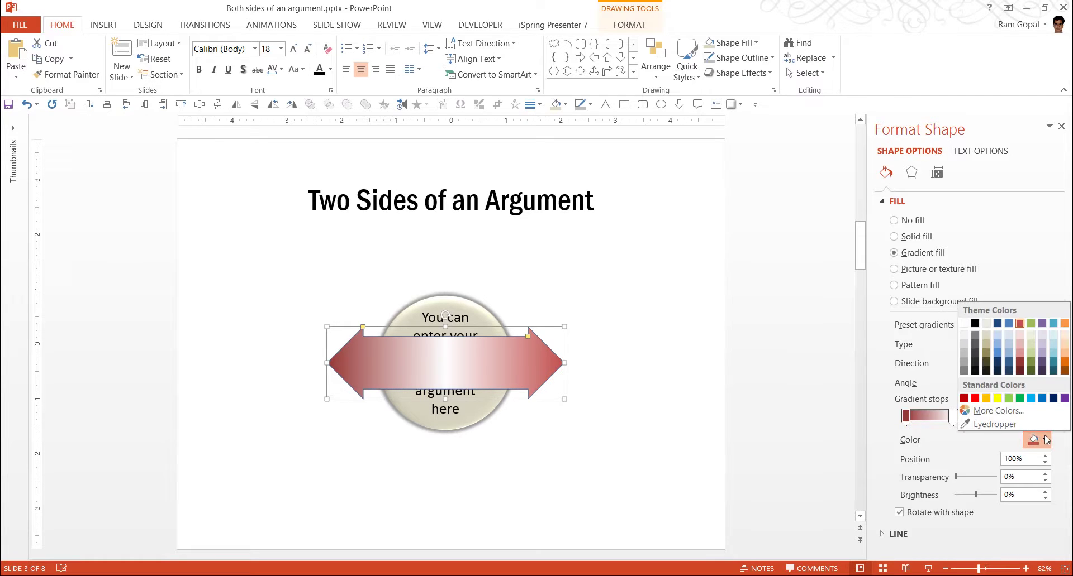
{"action": "left_click", "coordinate": [1034, 369]}
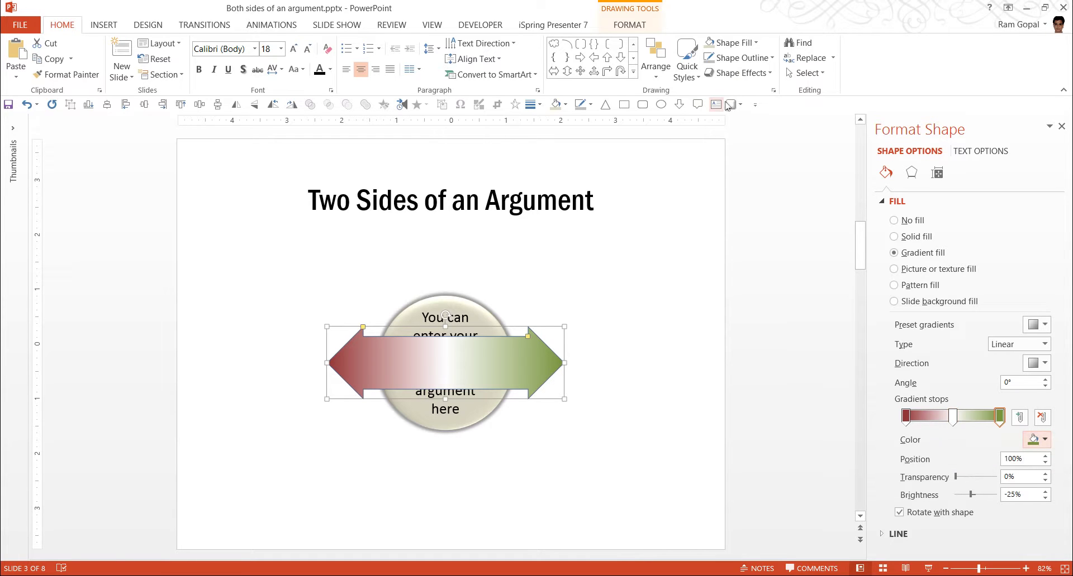
- Remove the arrow's outline and apply the Preset 2 bevel effect
{"action": "left_click", "coordinate": [747, 60]}
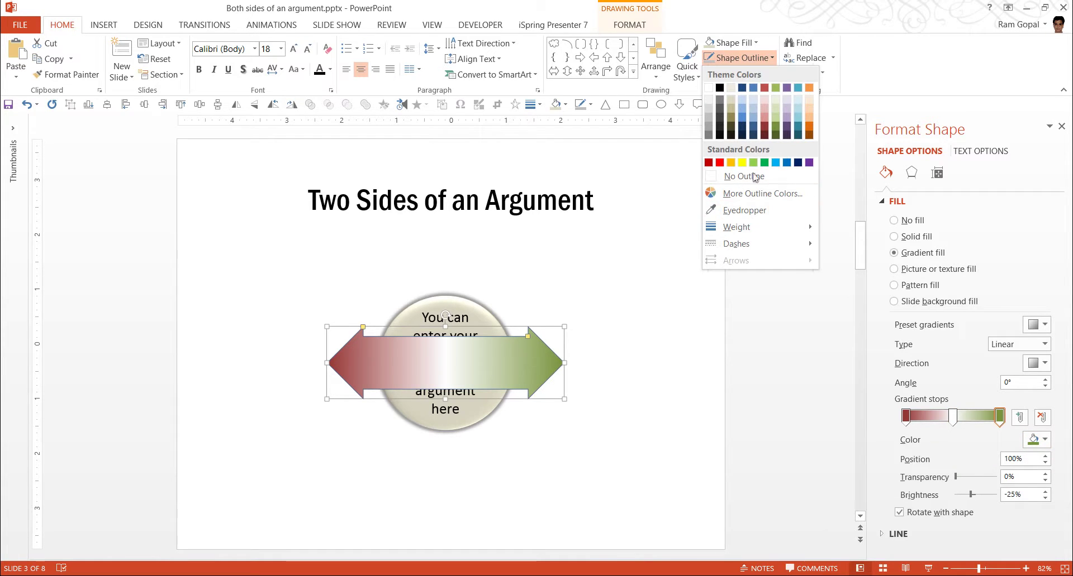
{"action": "left_click", "coordinate": [750, 176]}
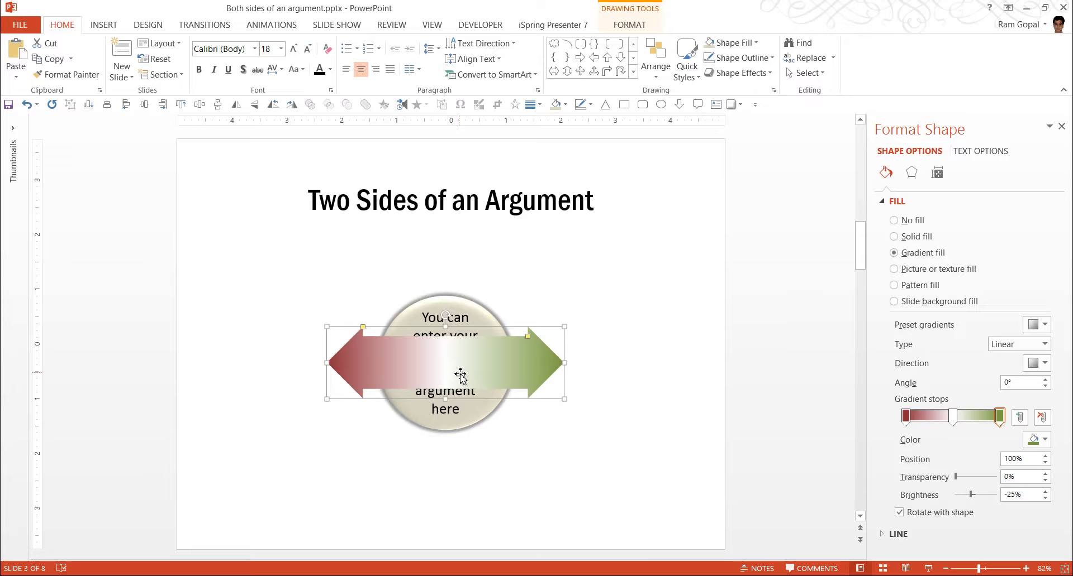
{"action": "left_click", "coordinate": [741, 73]}
{"action": "mouse_move", "coordinate": [748, 96]}
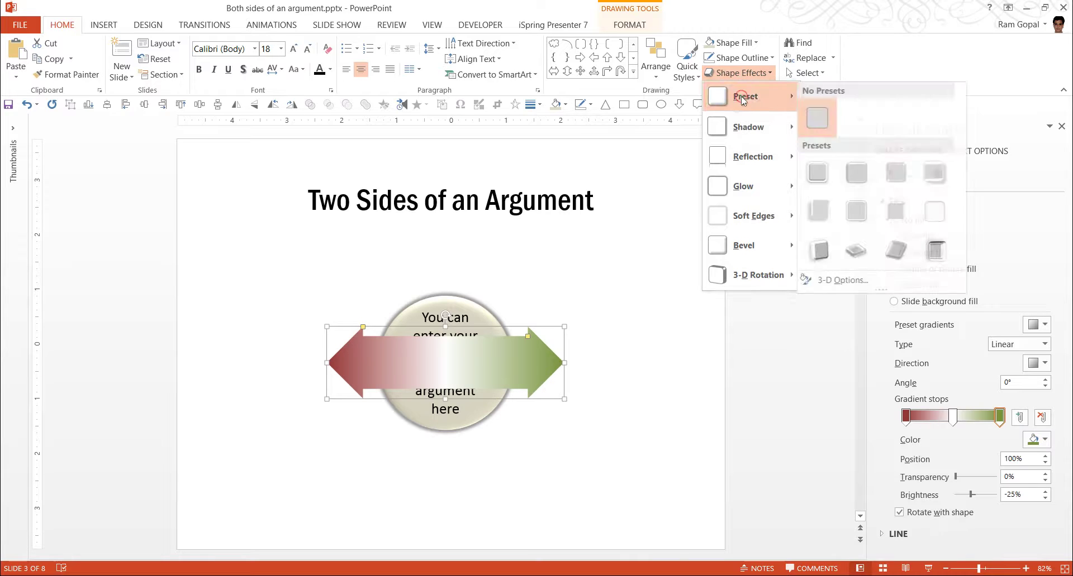
{"action": "left_click", "coordinate": [857, 177]}
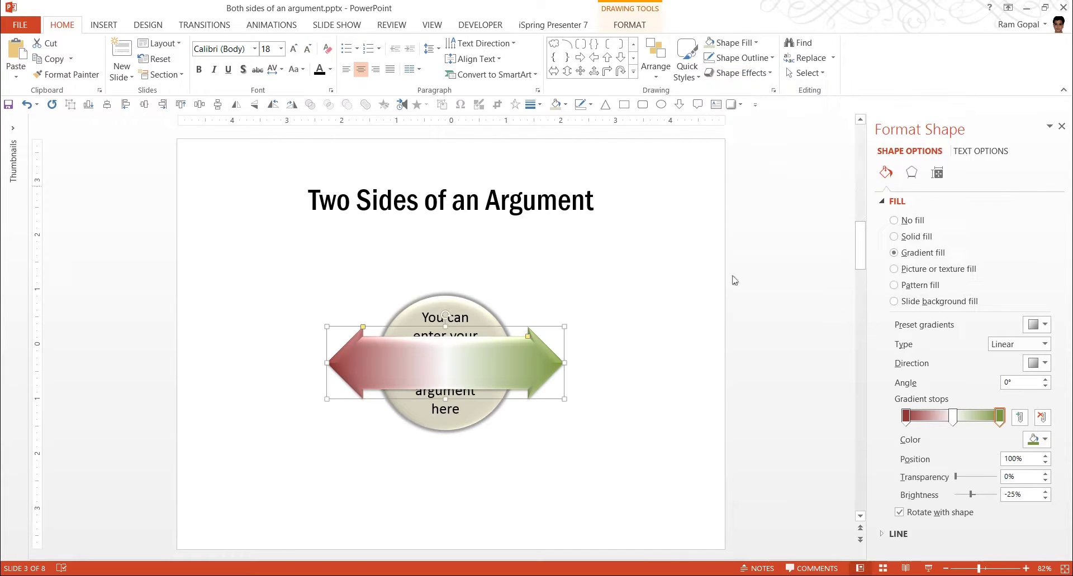
- Send the arrow to the back, behind the circle
{"action": "right_click", "coordinate": [545, 364]}
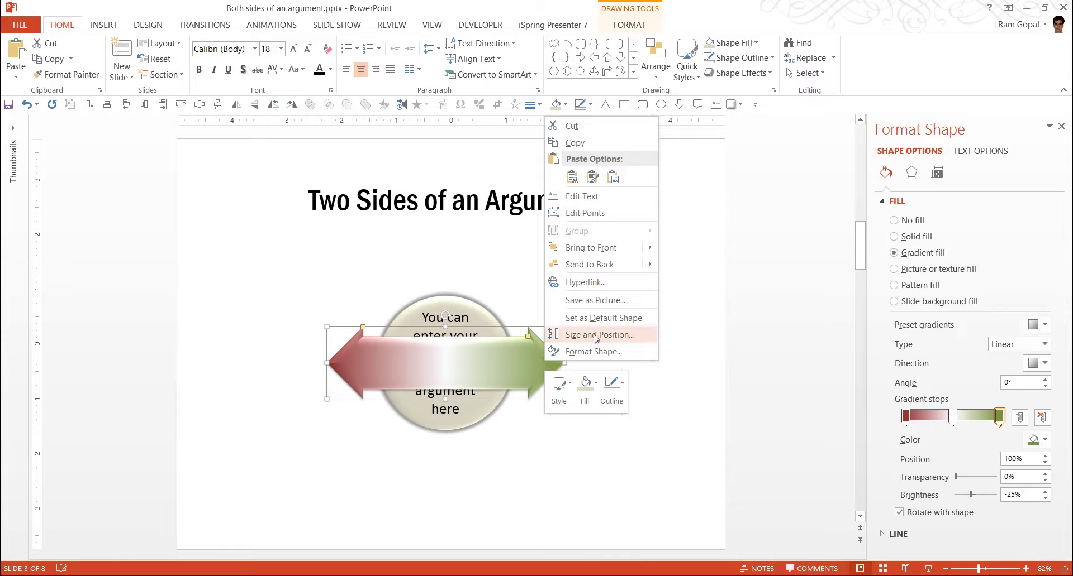
{"action": "left_click", "coordinate": [611, 267]}
{"action": "left_click", "coordinate": [505, 474]}
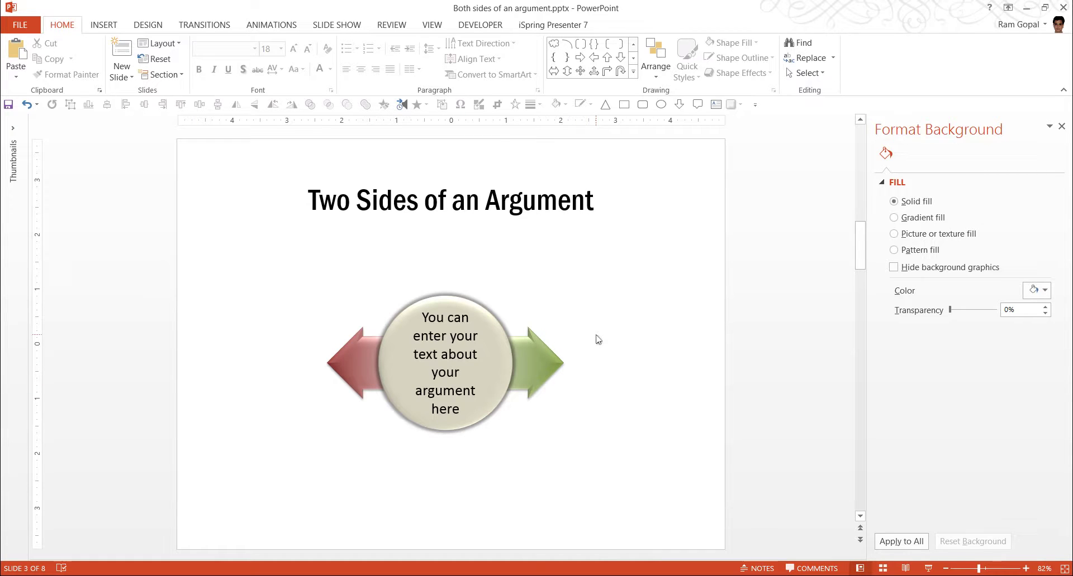
- Copy the Negative Factors and Positive Factors text boxes from slide 2 onto slide 3
{"action": "scroll", "coordinate": [598, 340], "scroll_direction": "up", "scroll_amount": 1}
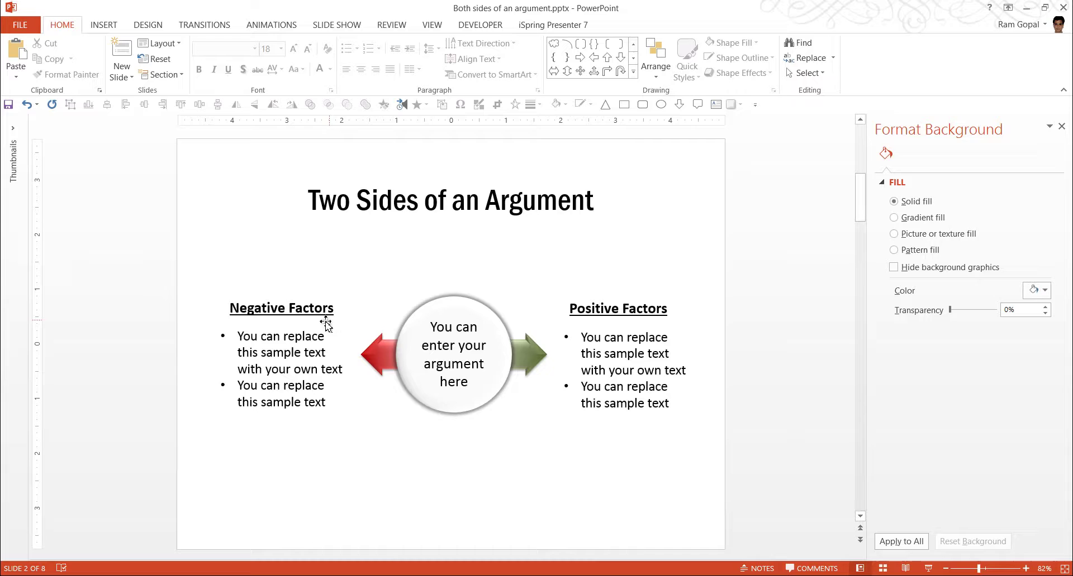
{"action": "left_click", "coordinate": [357, 325]}
{"action": "left_click", "coordinate": [598, 319], "text": "shift"}
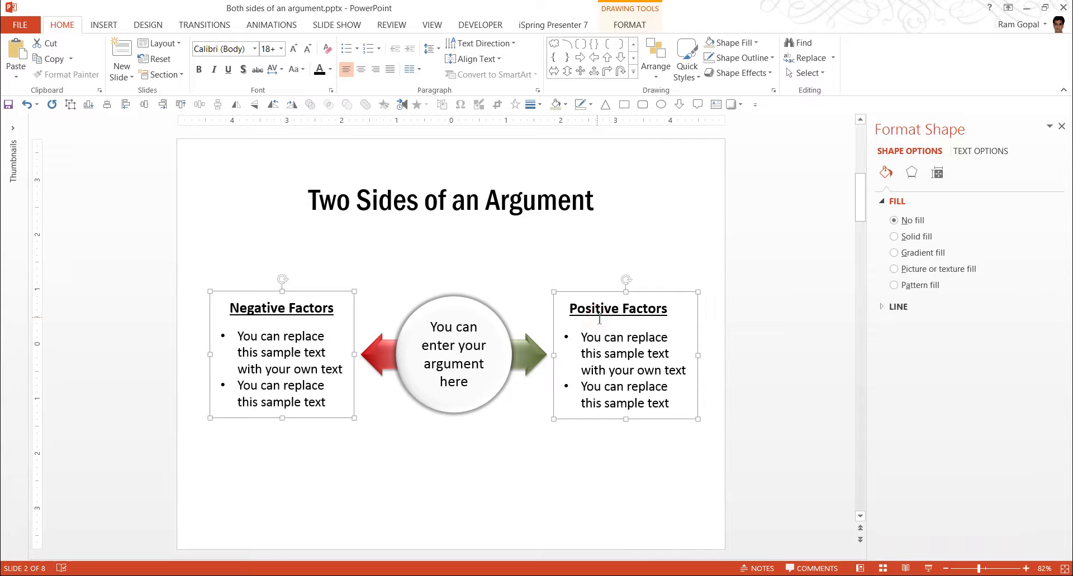
{"action": "scroll", "coordinate": [599, 319], "scroll_direction": "down", "scroll_amount": 1}
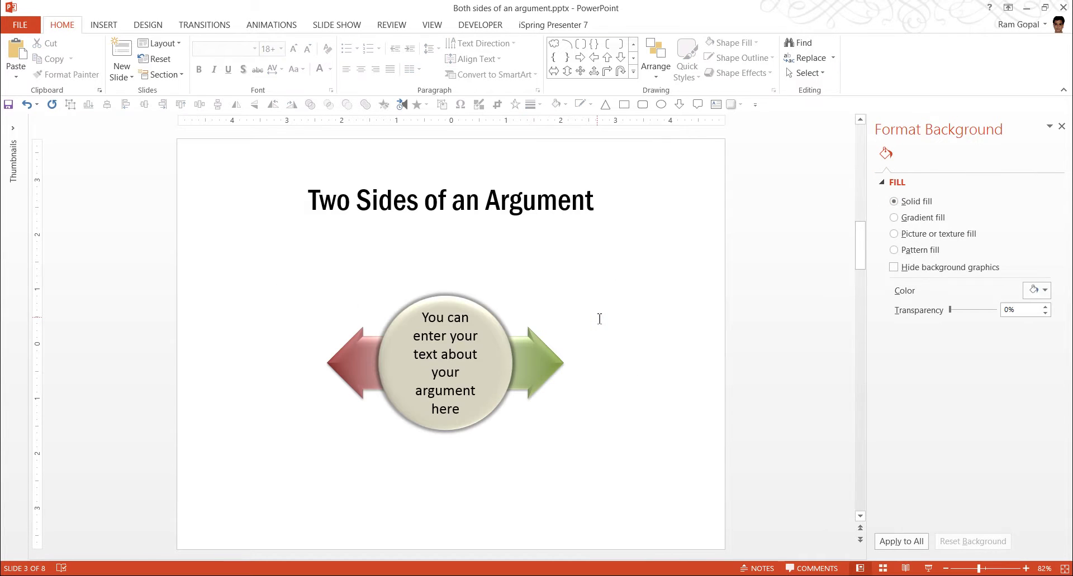
{"action": "key", "text": "ctrl+v"}
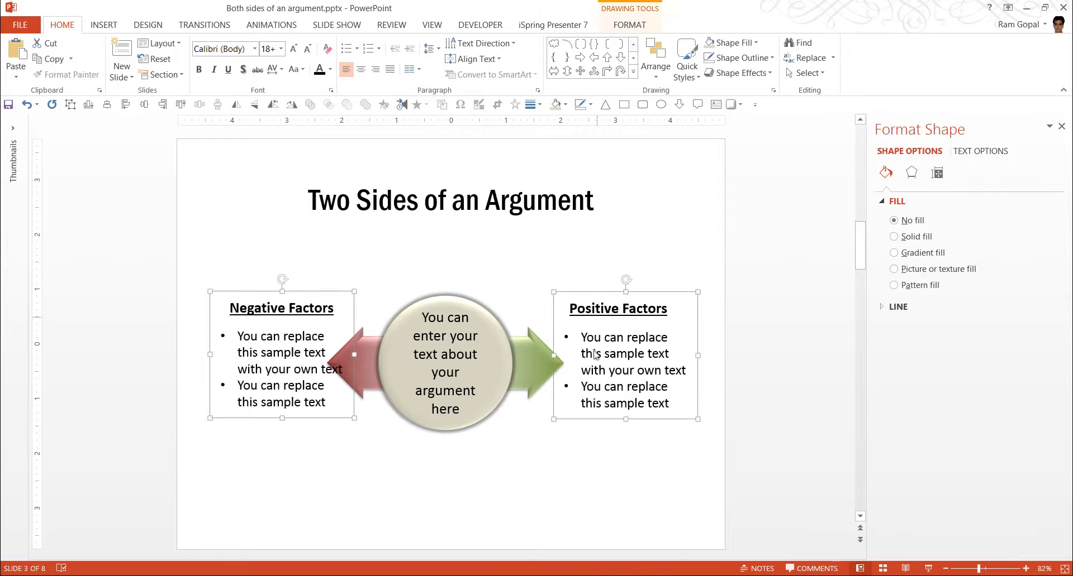
- Move Positive Factors beside the right arrow end and Negative Factors beside the left
{"action": "left_click", "coordinate": [630, 457]}
{"action": "left_click", "coordinate": [657, 295]}
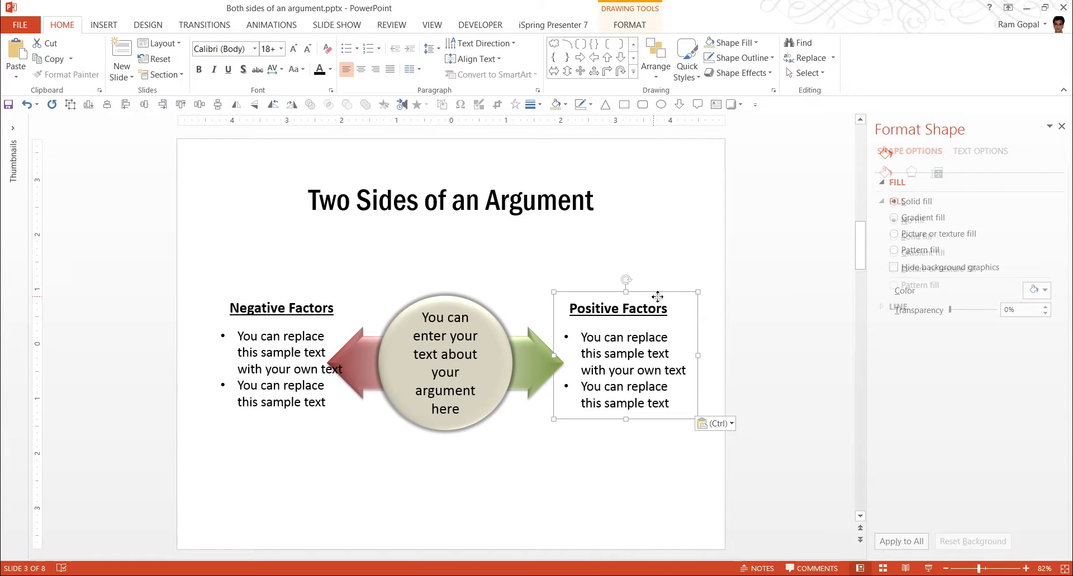
{"action": "left_click_drag", "start_coordinate": [658, 293], "coordinate": [669, 307]}
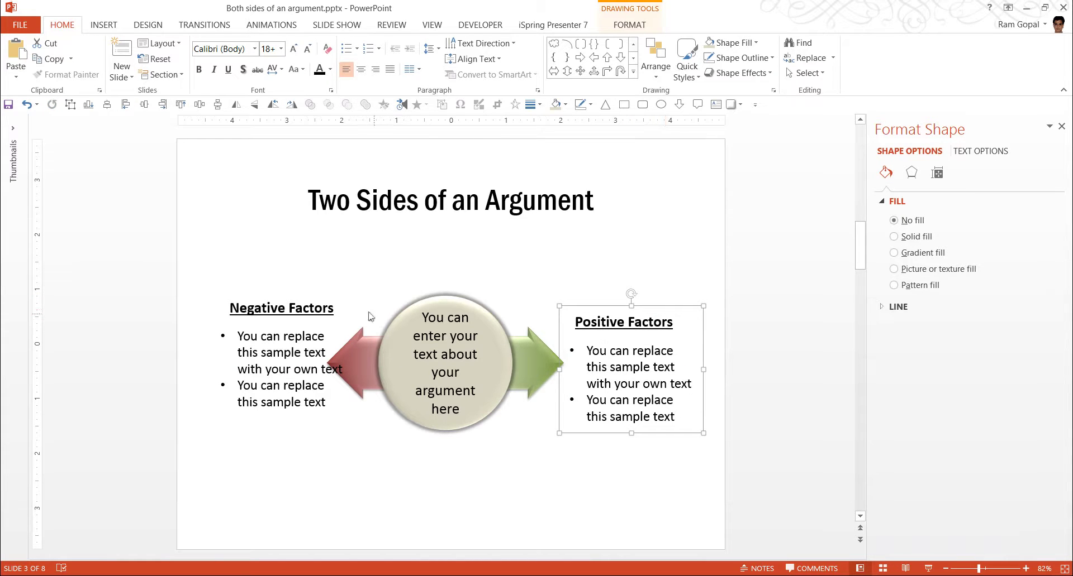
{"action": "left_click_drag", "start_coordinate": [343, 305], "coordinate": [335, 312]}
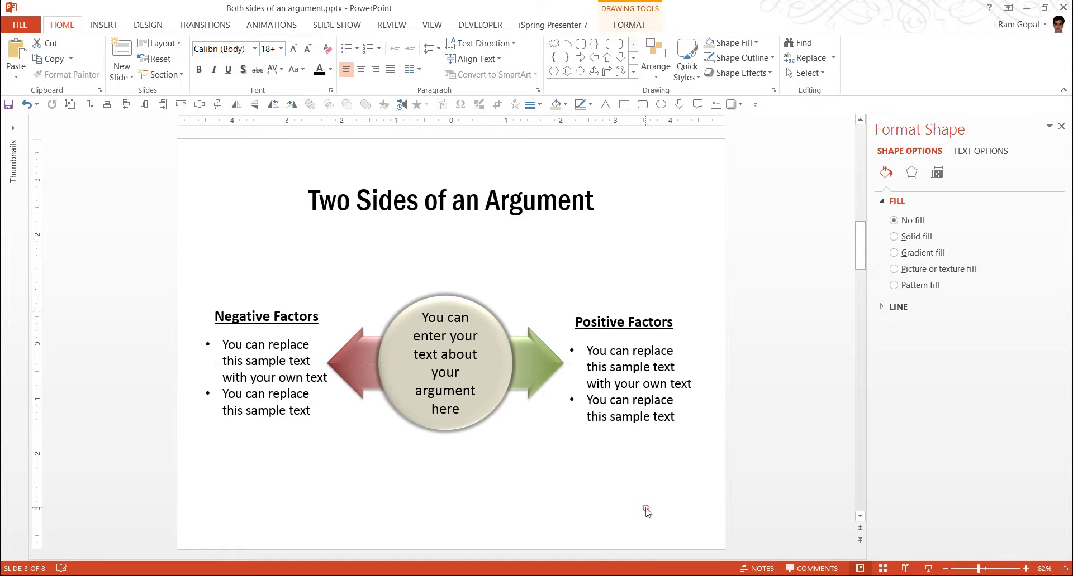
- Group the circle and the double arrow together
{"action": "left_click", "coordinate": [760, 493]}
{"action": "left_click_drag", "start_coordinate": [760, 494], "coordinate": [95, 271]}
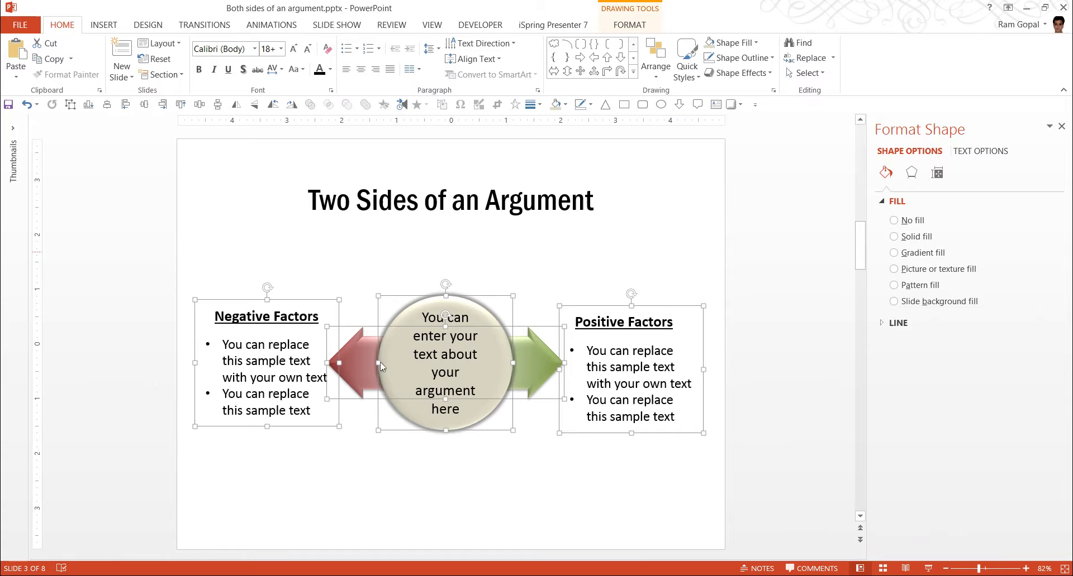
{"action": "left_click", "coordinate": [586, 531]}
{"action": "left_click_drag", "start_coordinate": [587, 531], "coordinate": [296, 270]}
{"action": "key", "text": "ctrl+g"}
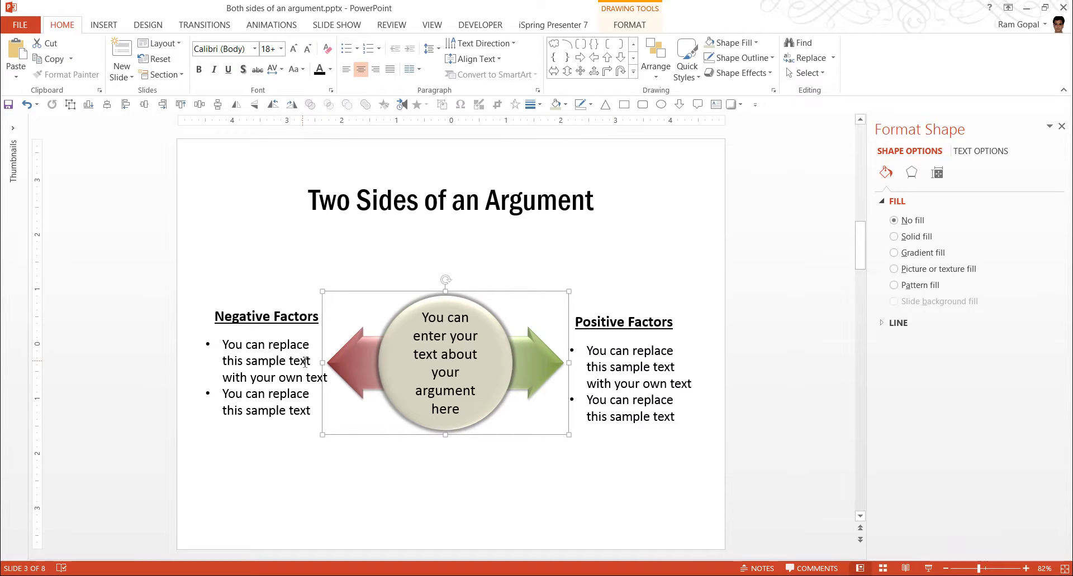
- Align the tops of the group and both factor boxes, then shift the diagram slightly right
{"action": "left_click", "coordinate": [267, 363], "text": "shift"}
{"action": "left_click", "coordinate": [657, 352], "text": "shift"}
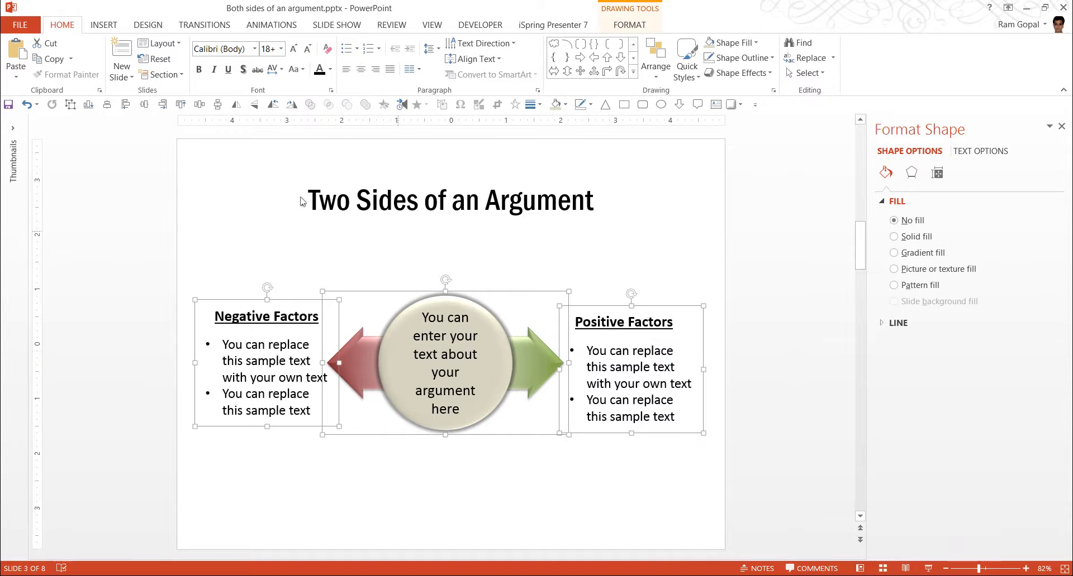
{"action": "left_click", "coordinate": [148, 106]}
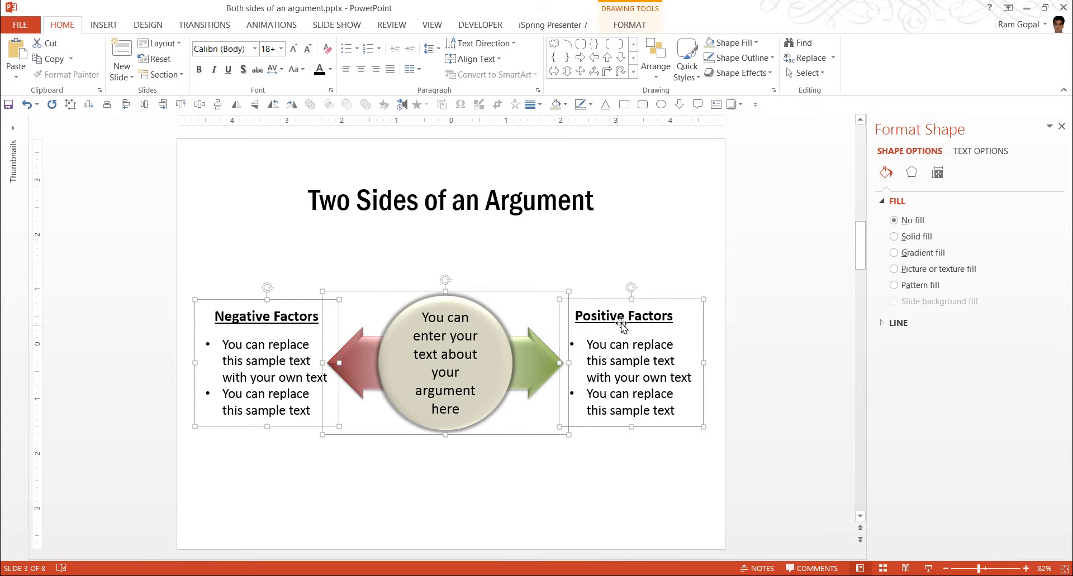
{"action": "left_click_drag", "start_coordinate": [648, 301], "coordinate": [654, 301]}
{"action": "left_click", "coordinate": [618, 496]}
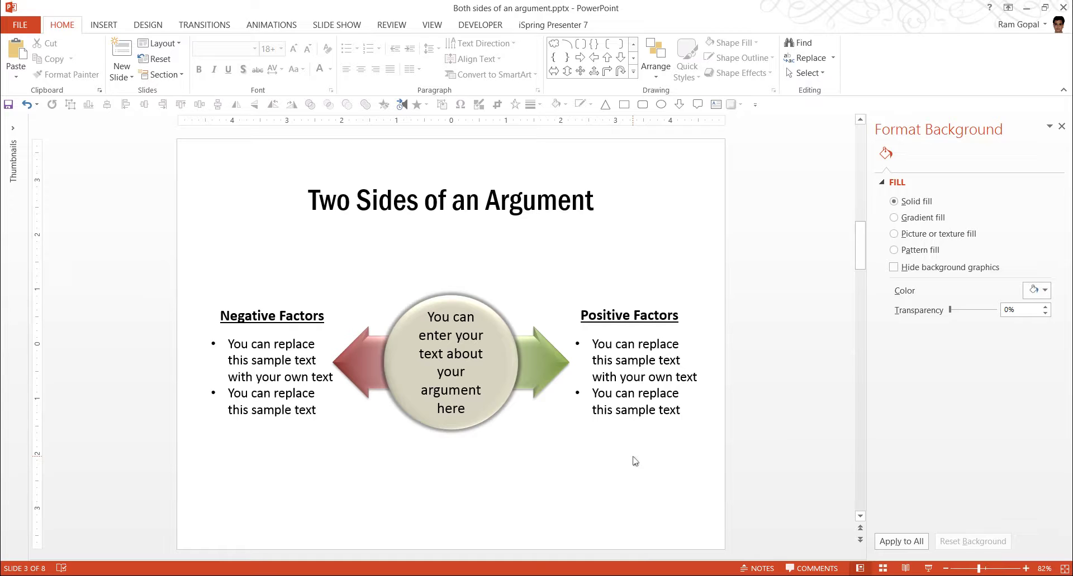
- Scroll down to slide 4, 'Objective evaluation', with its supporting and non-supporting factor boxes
{"action": "scroll", "coordinate": [635, 461], "scroll_direction": "down", "scroll_amount": 1}
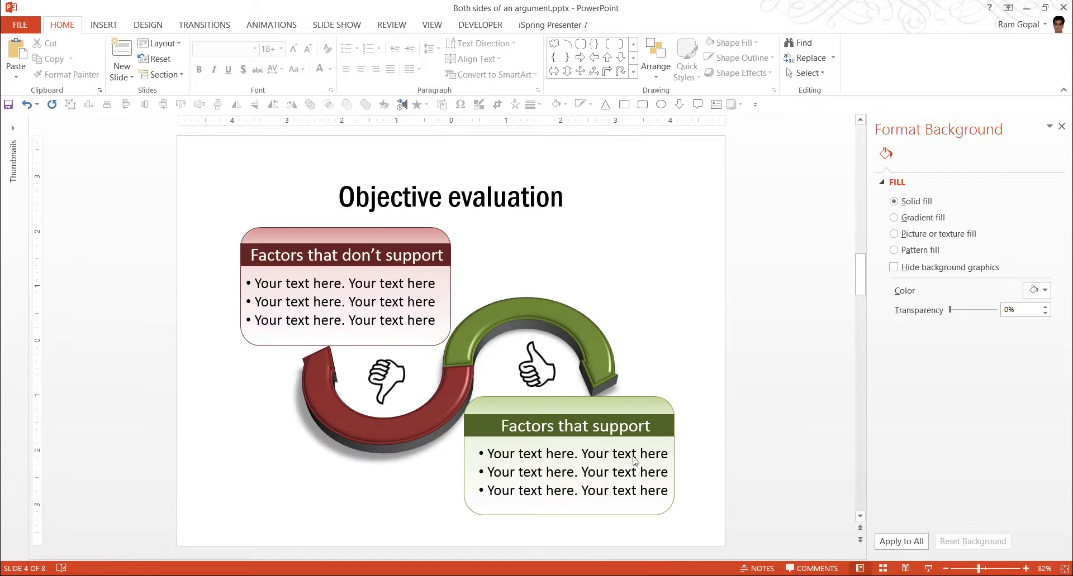